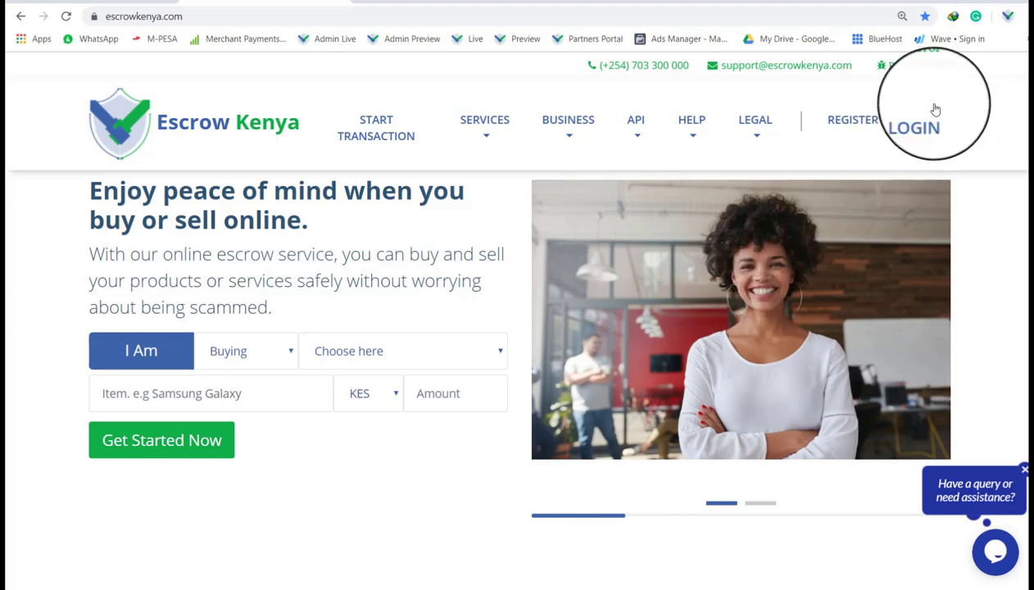
Log in to the Escrow Kenya account and start a new transaction from the dashboard
click(913, 123)
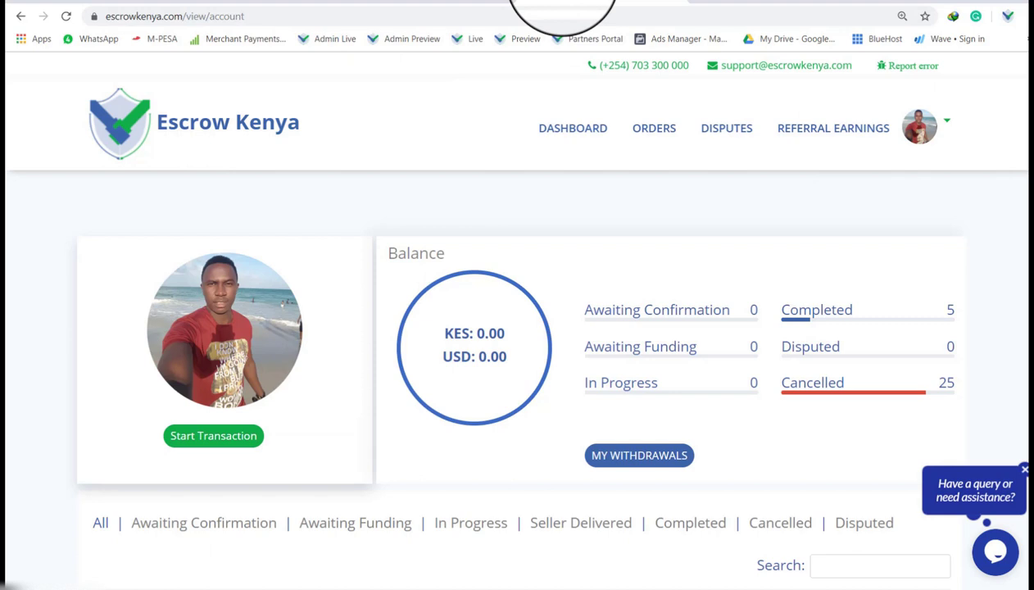
click(194, 433)
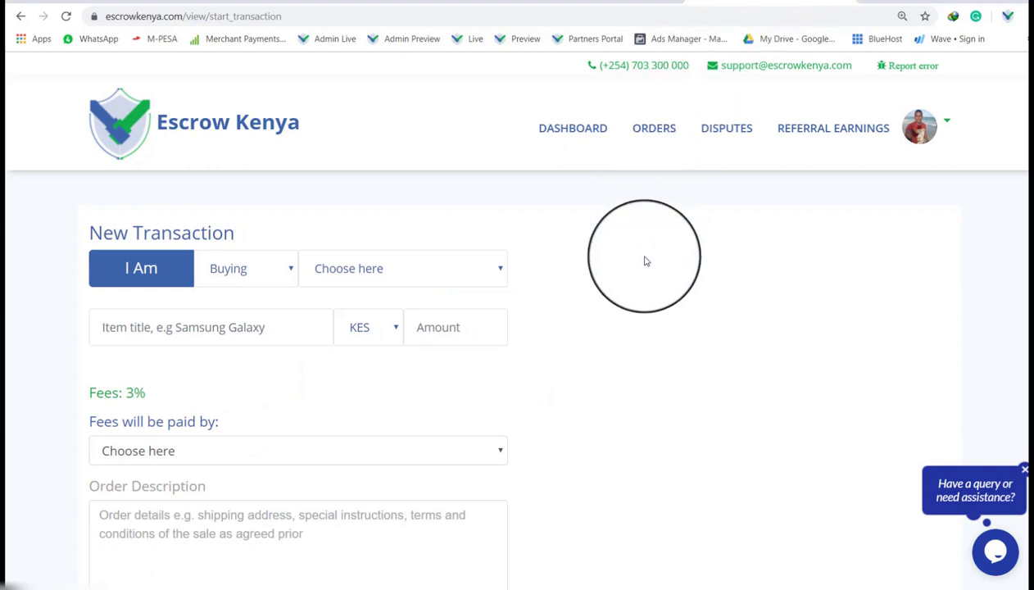
Set the new transaction's role to Selling and its category to General Goods
scroll(644, 260, down, 2)
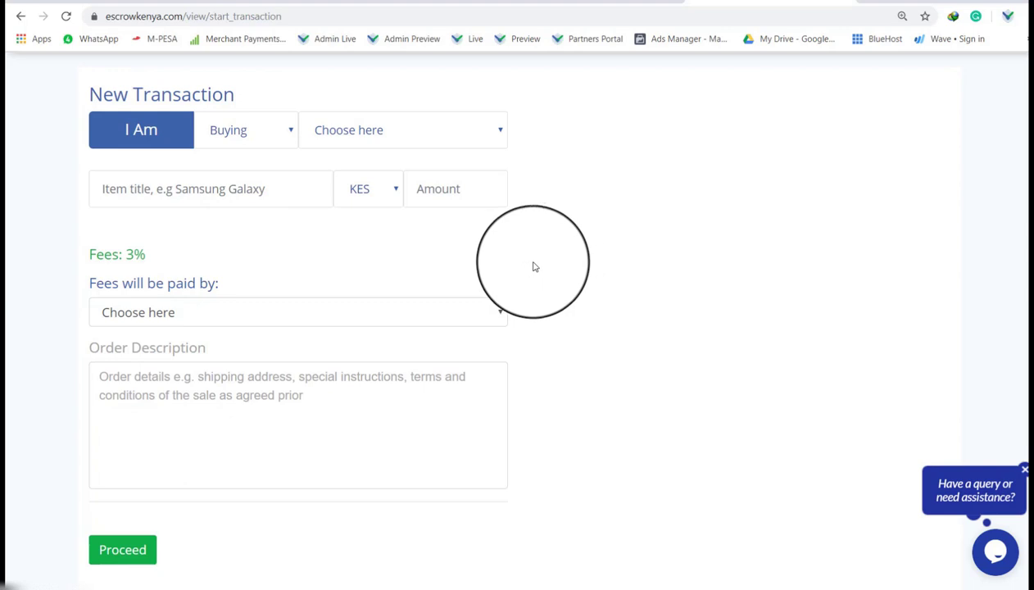
click(239, 133)
click(231, 185)
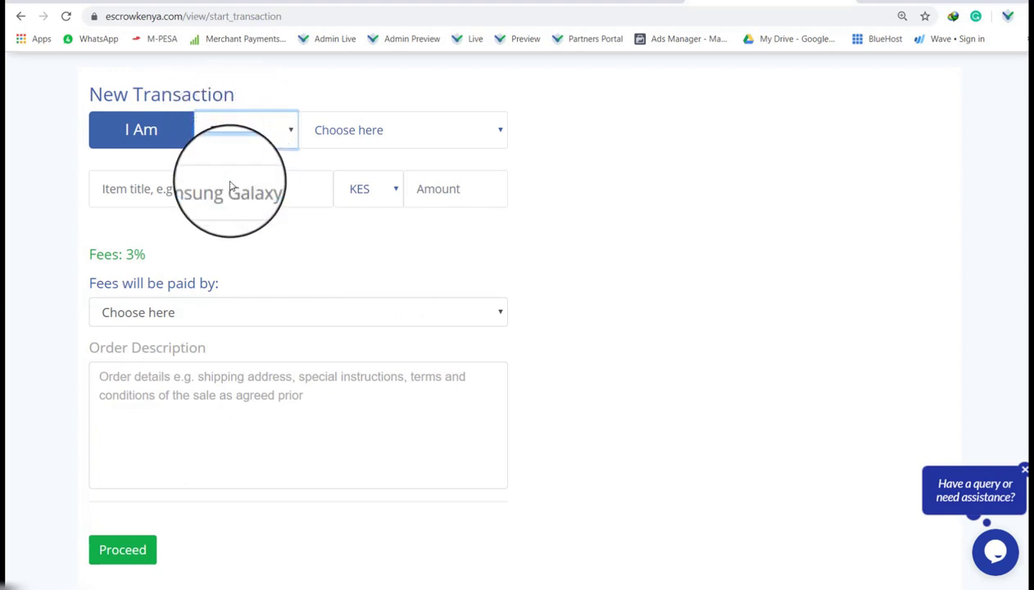
click(334, 136)
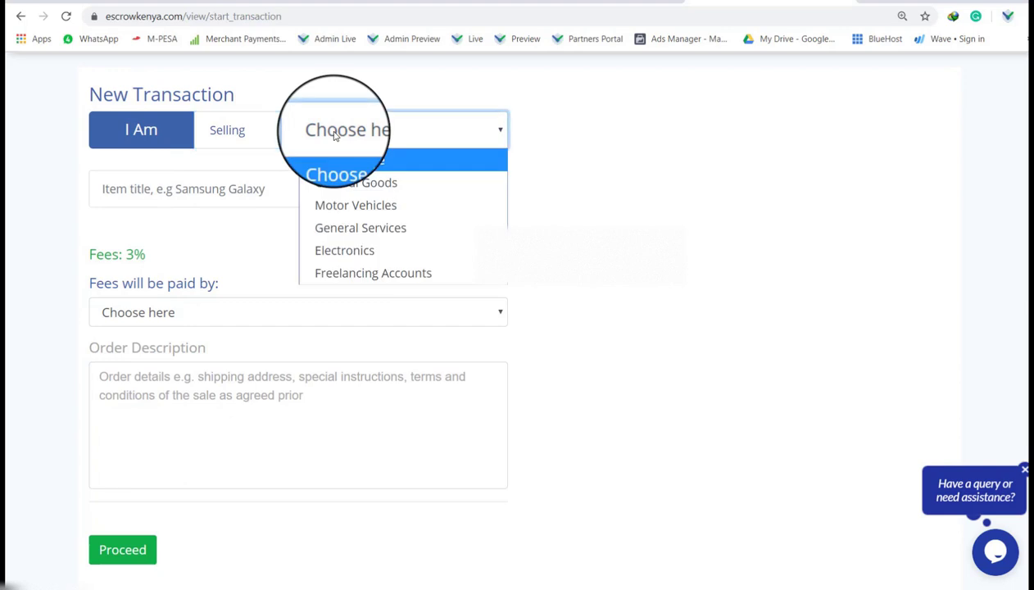
click(346, 185)
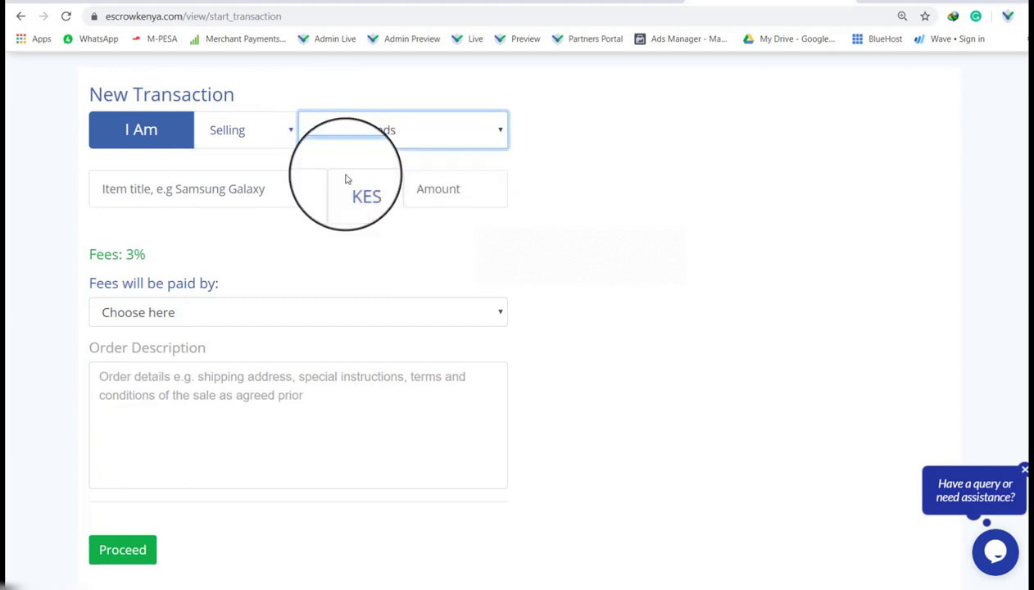
Enter "Phone" as the item title and 10000 as the amount in KES
click(211, 197)
text(Phone)
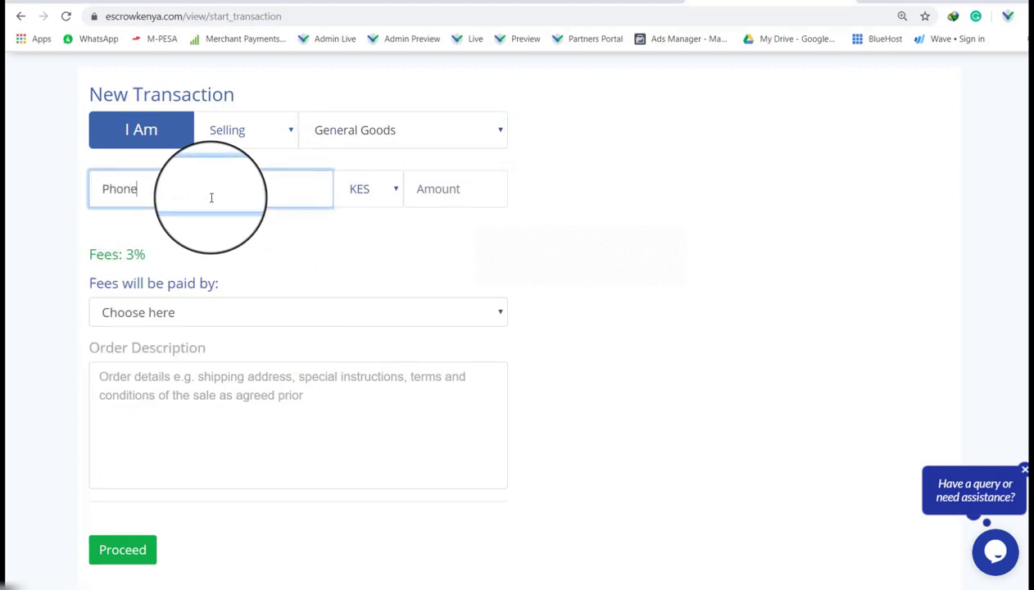
click(422, 200)
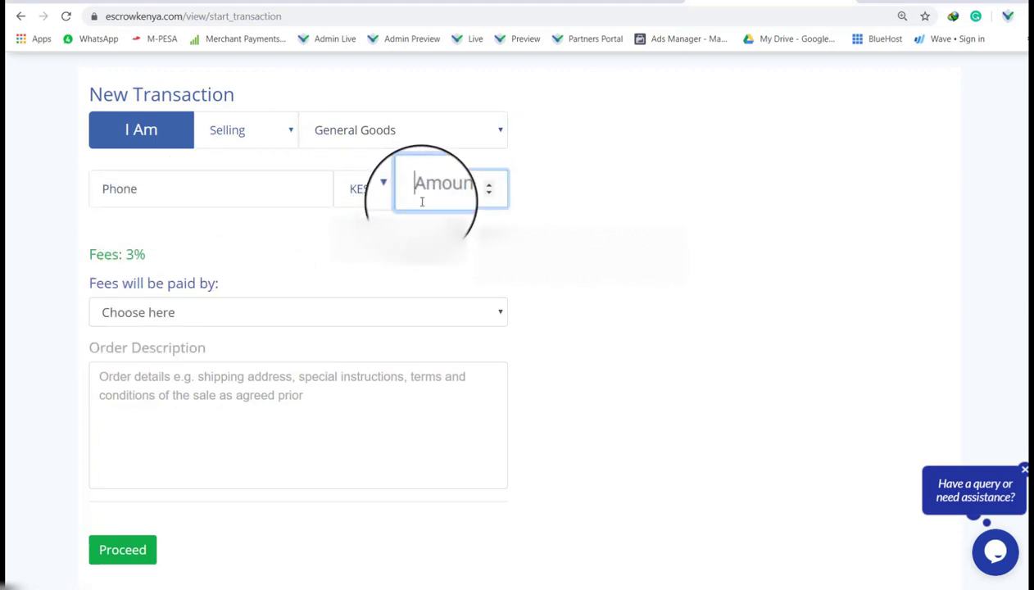
text(10000)
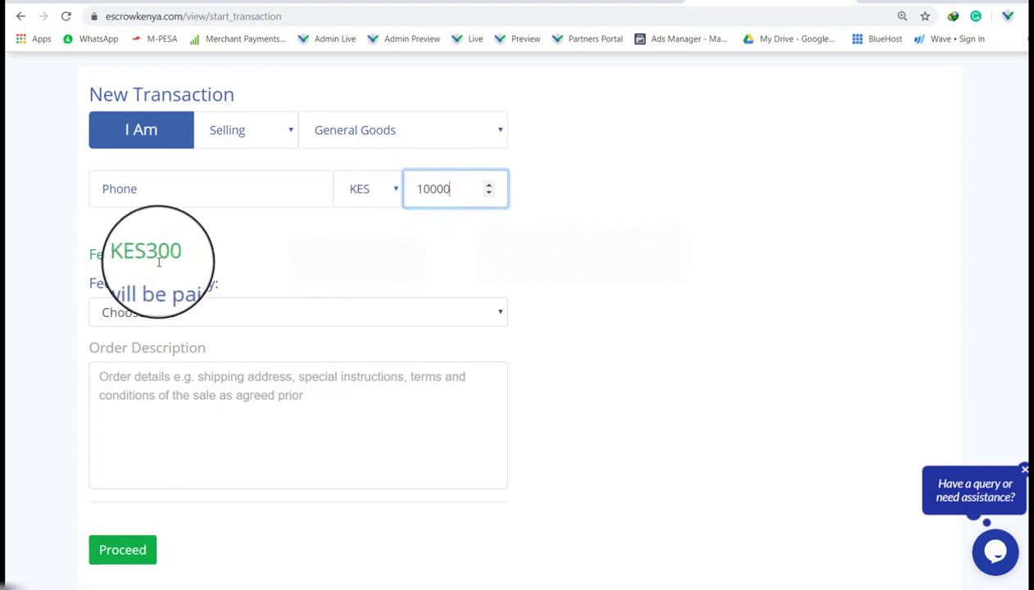
Set the fees to Shared, enter the order description "Goods can only be returned if they are defective or do not match the description", and proceed
click(172, 315)
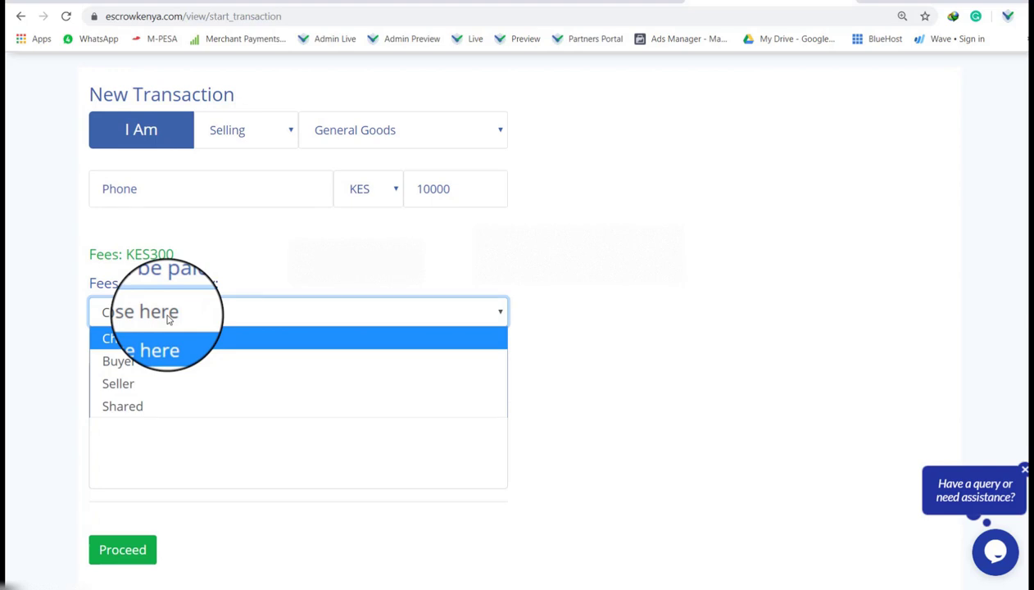
click(131, 405)
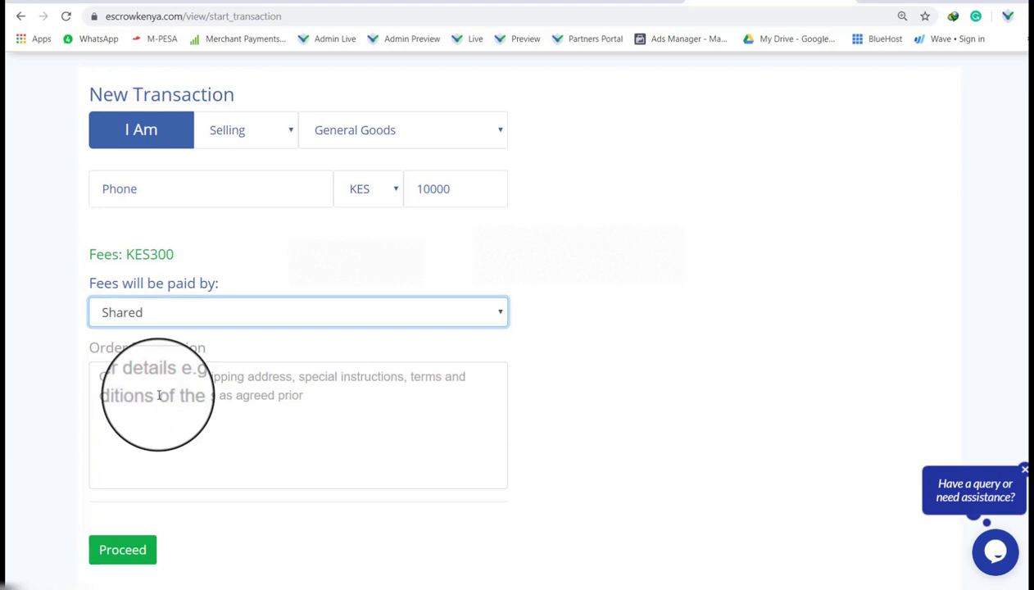
click(159, 395)
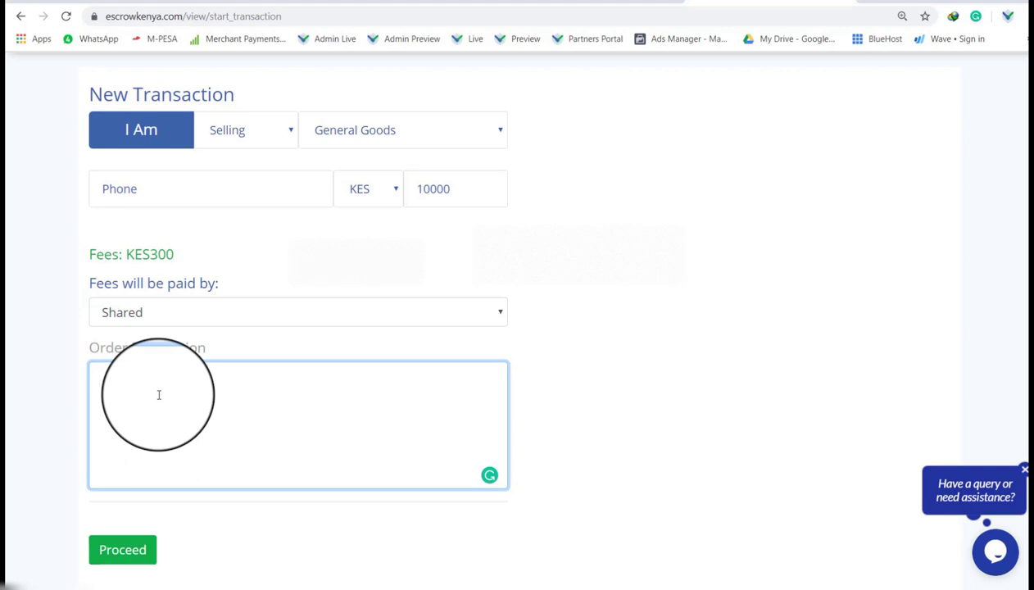
text(Goods can only be returned if they are defective or do not match the description)
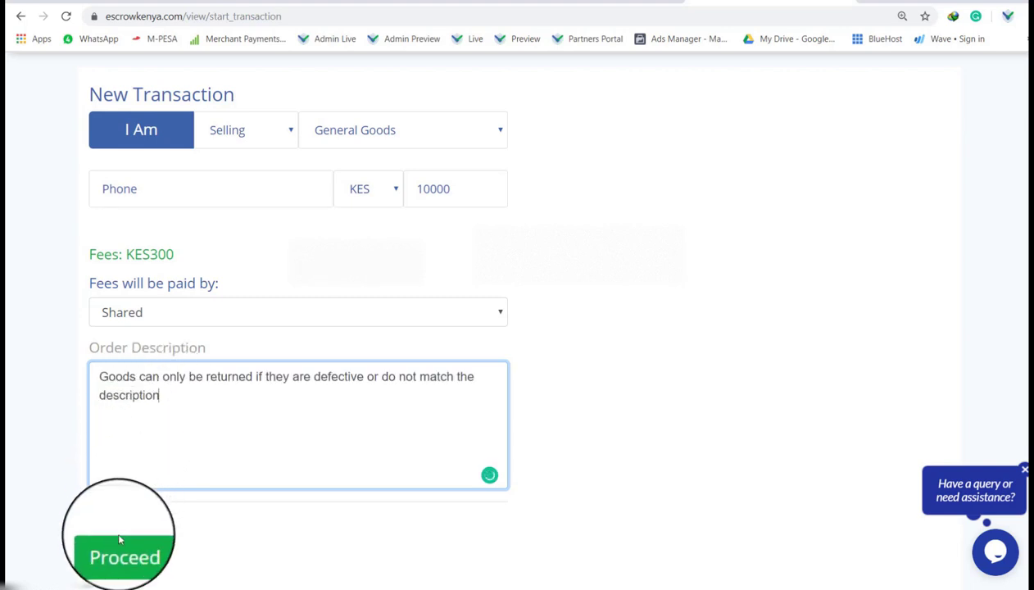
click(119, 549)
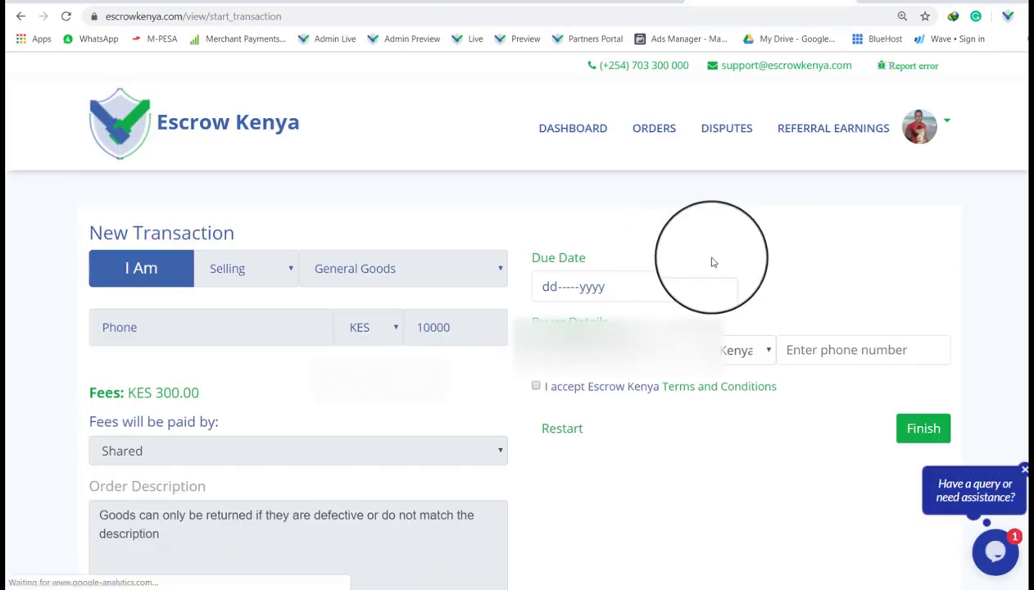
Set the due date of the Phone transaction to 09-Nov-2019
scroll(772, 264, down, 2)
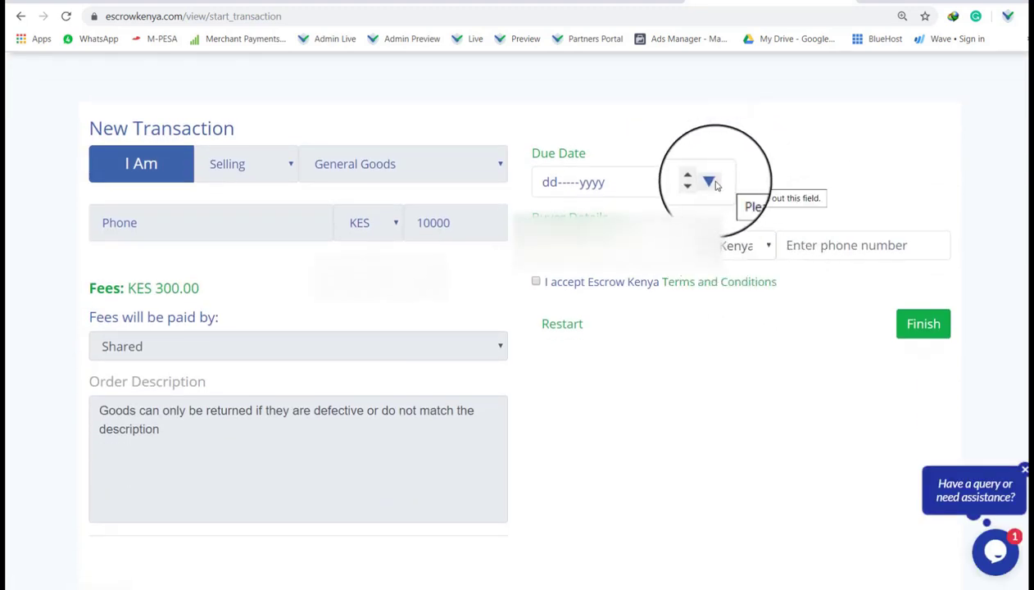
click(710, 181)
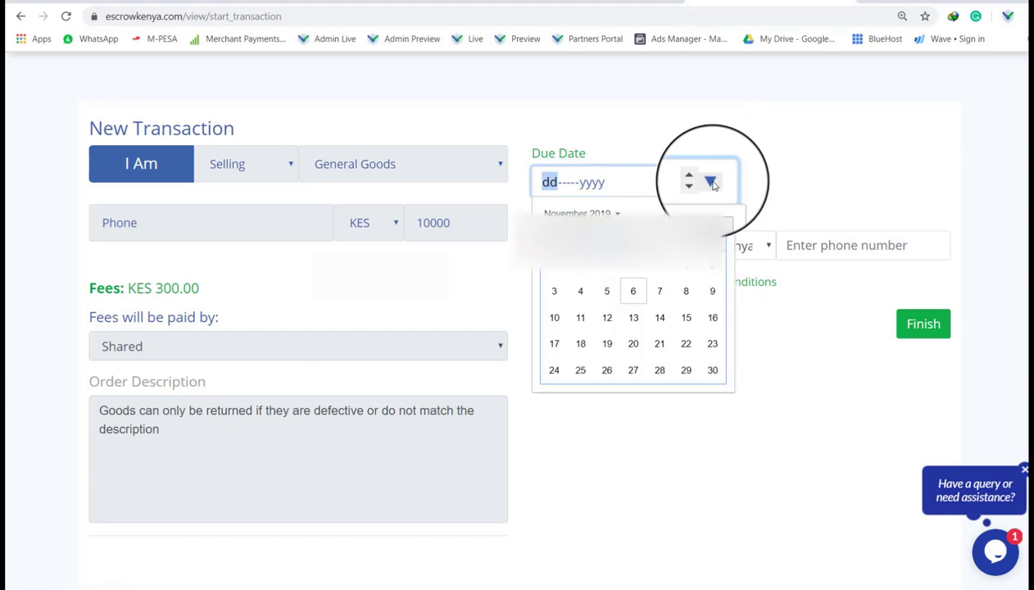
click(712, 292)
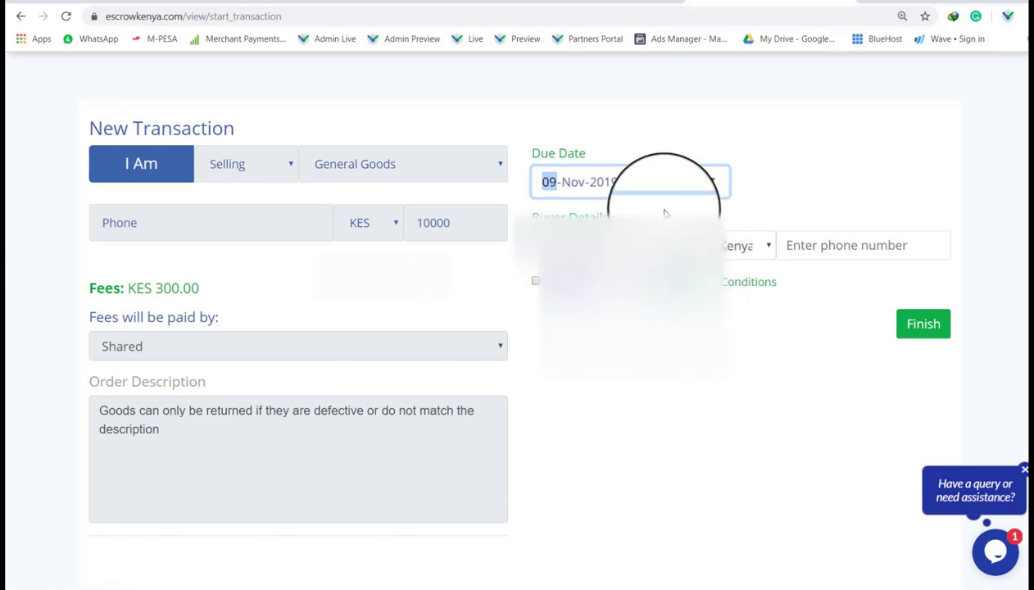
Fill in the buyer's contact details, accept the Terms and Conditions, and finish the transaction
click(623, 238)
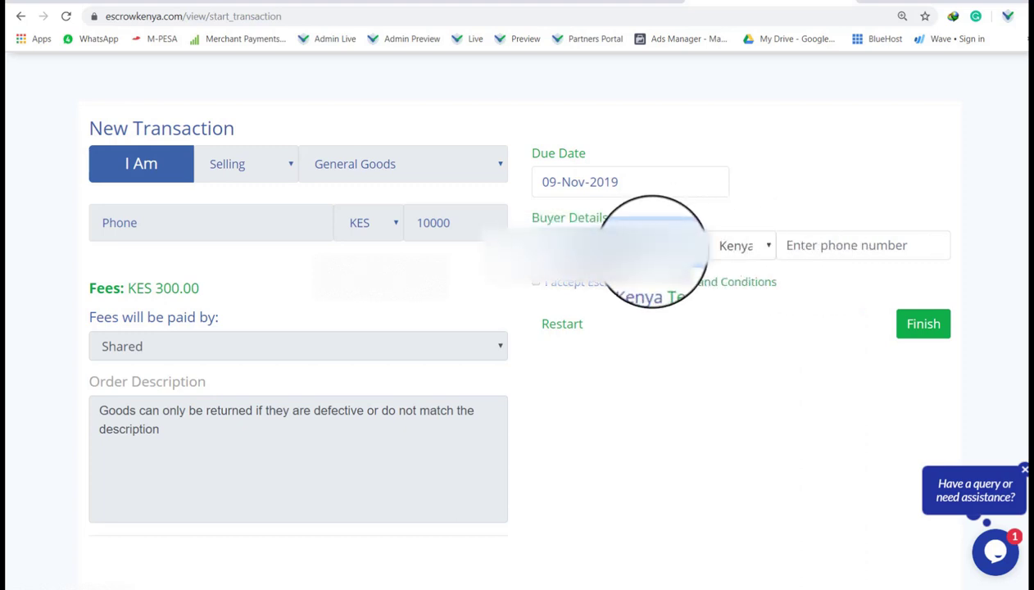
click(535, 281)
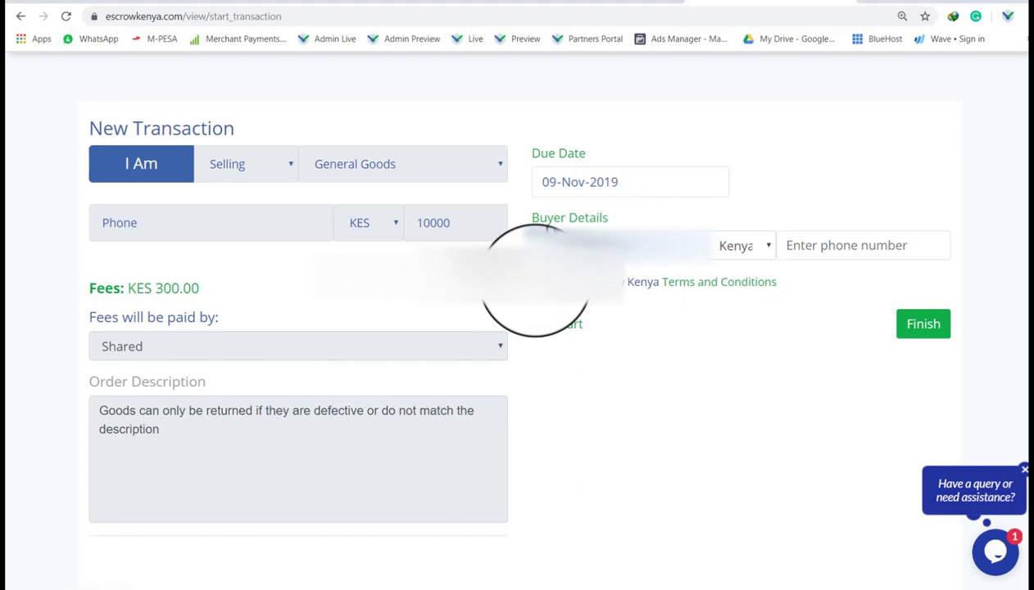
click(924, 326)
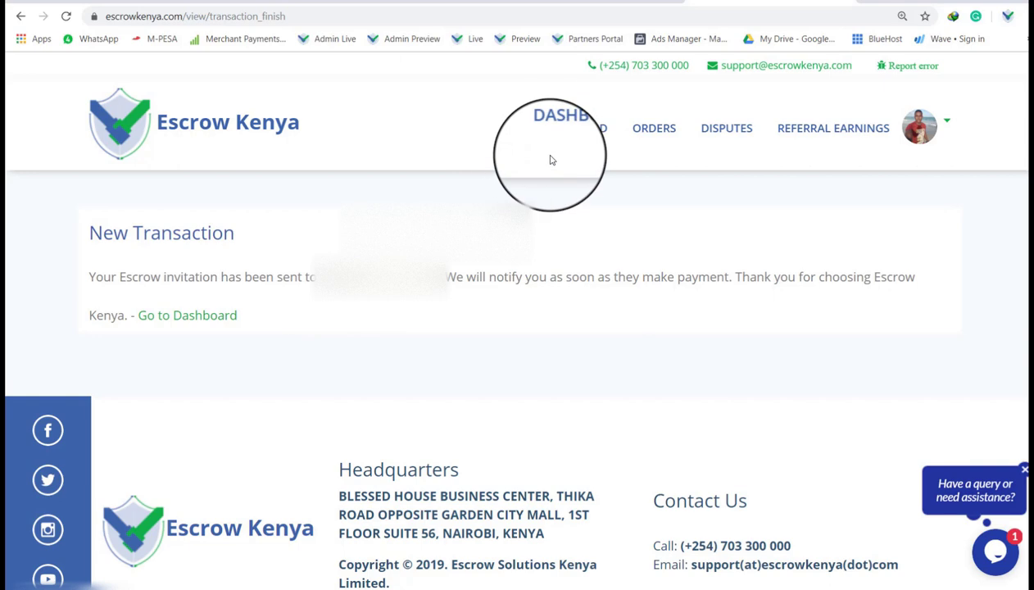
Return to the dashboard, dismiss the invitation notice, and open the new Phone order from the transaction list
click(555, 128)
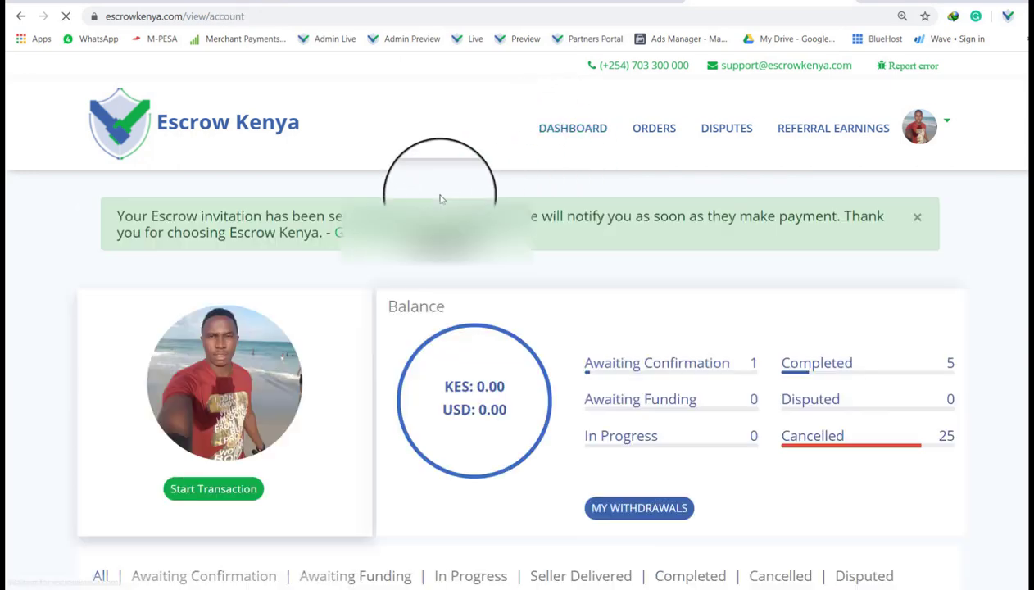
click(914, 217)
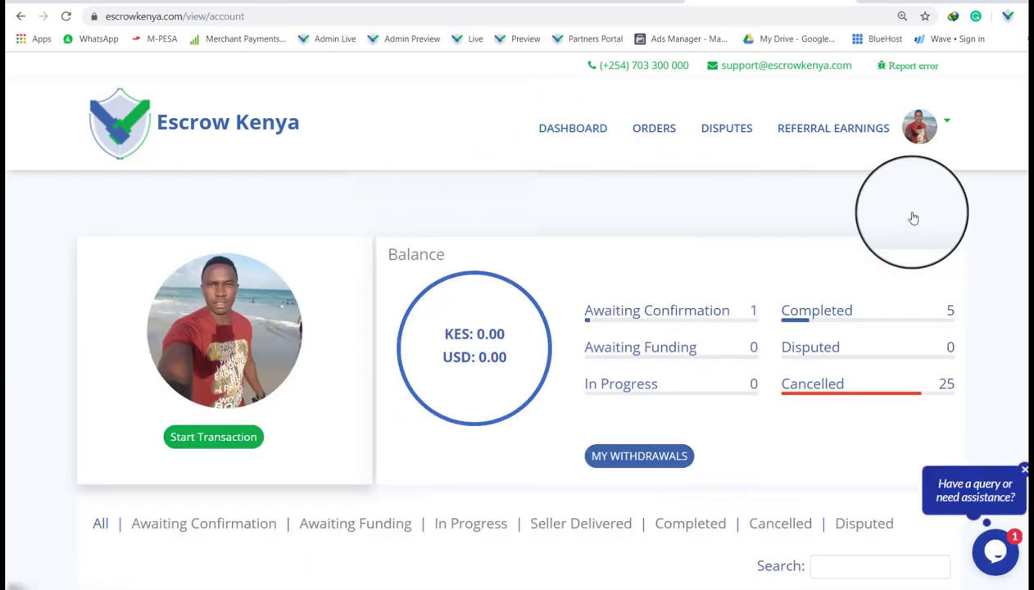
scroll(454, 259, down, 3)
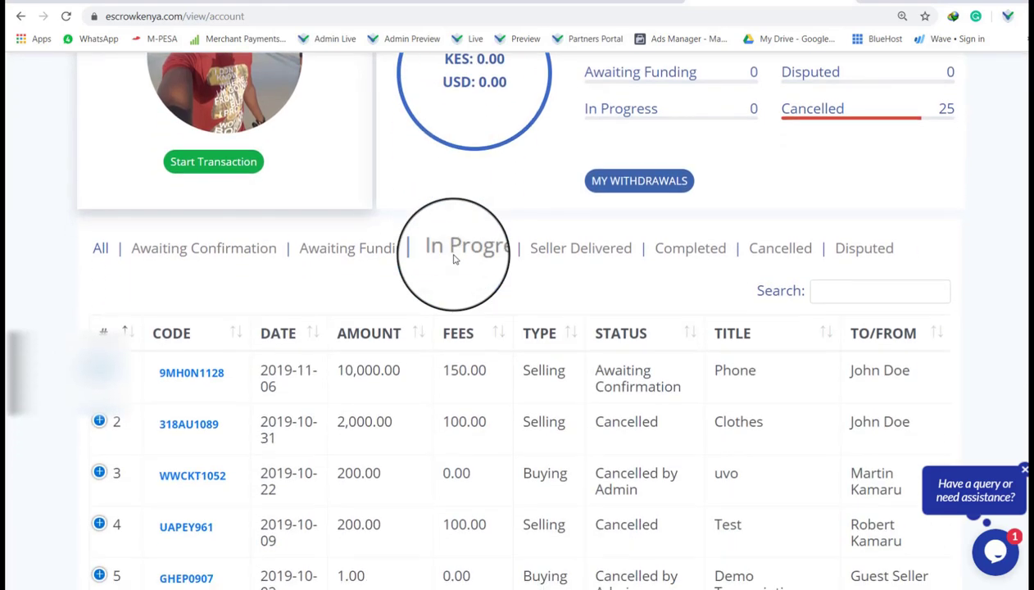
click(200, 374)
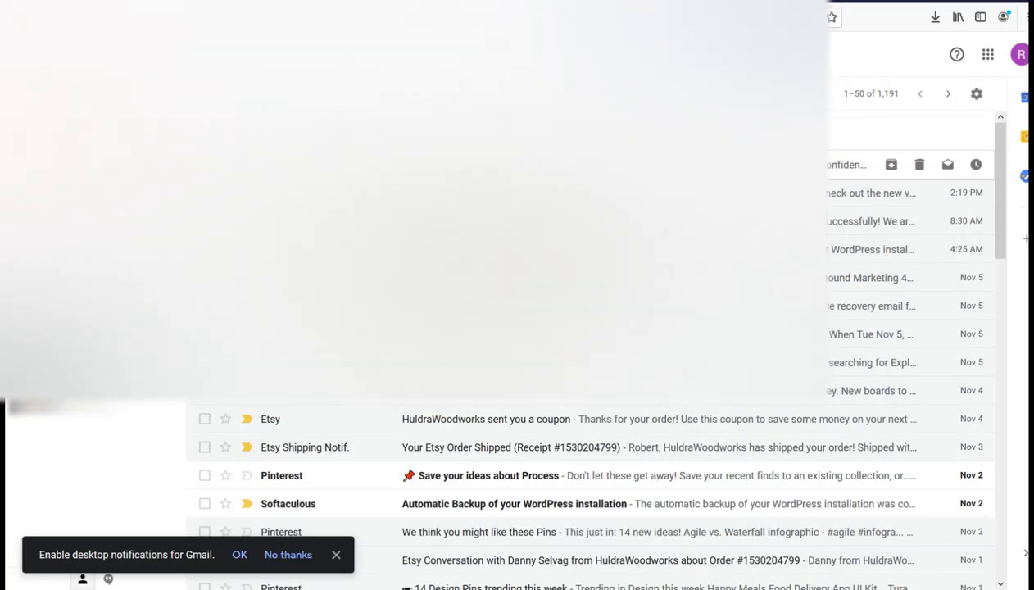
In the buyer's Gmail inbox, open the Escrow Kenya invitation email, expand its trimmed content and follow the link to accept the invitation
click(491, 164)
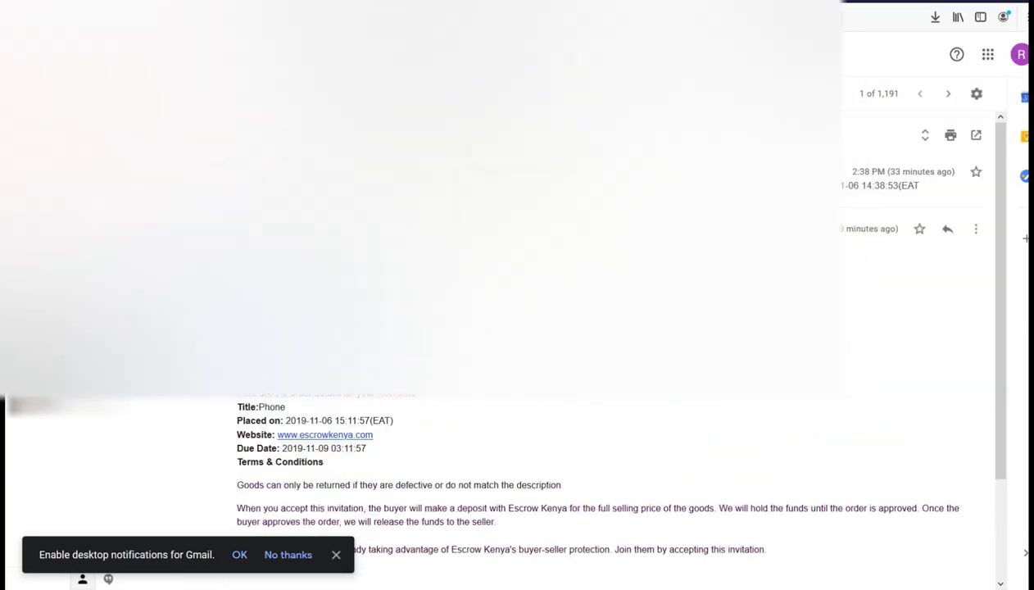
scroll(301, 368, down, 2)
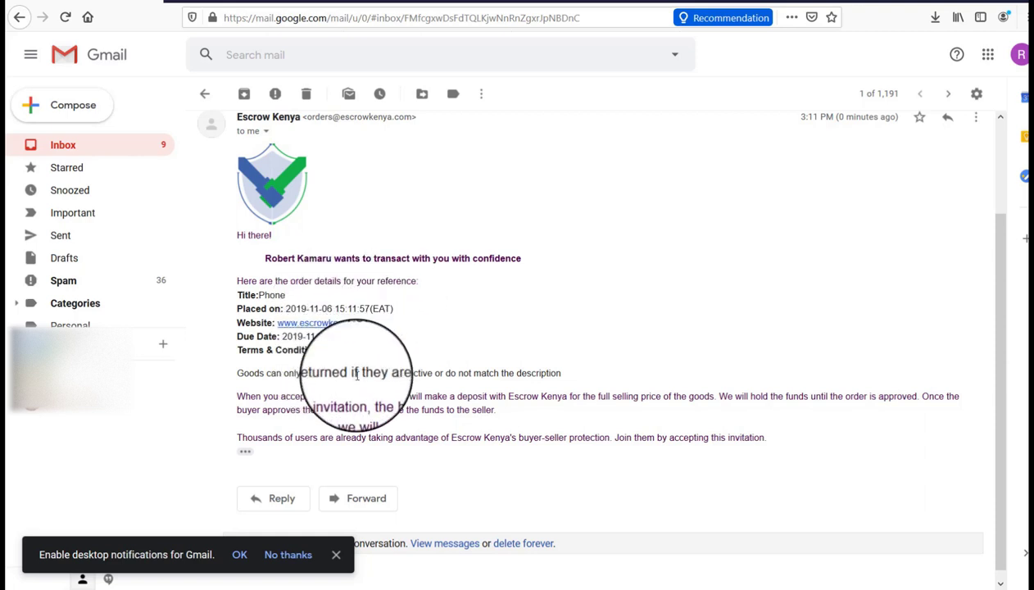
click(245, 453)
click(273, 479)
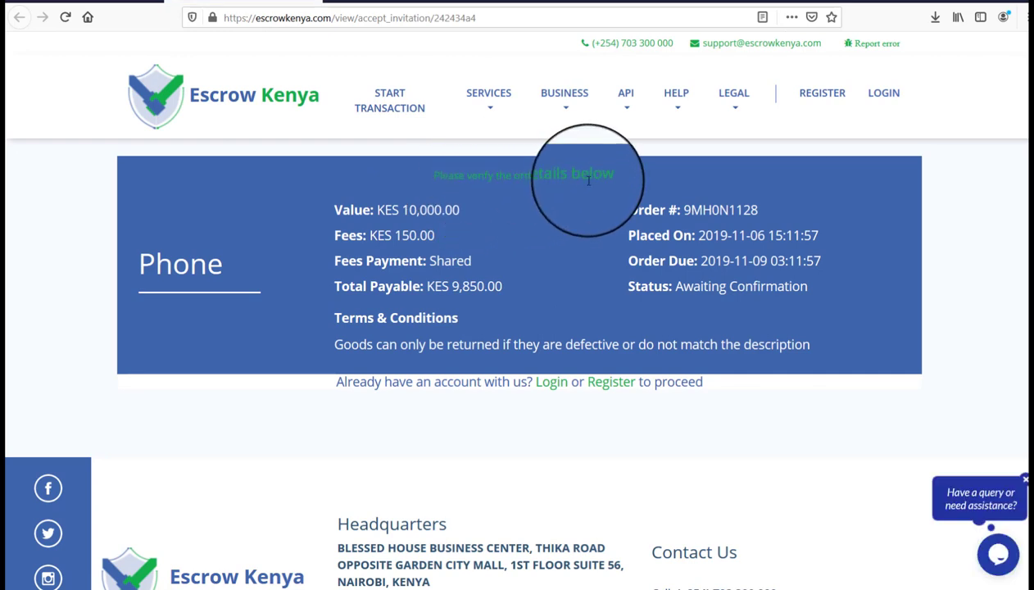
Log in as the buyer from the invitation page with the account's phone number and password
click(551, 383)
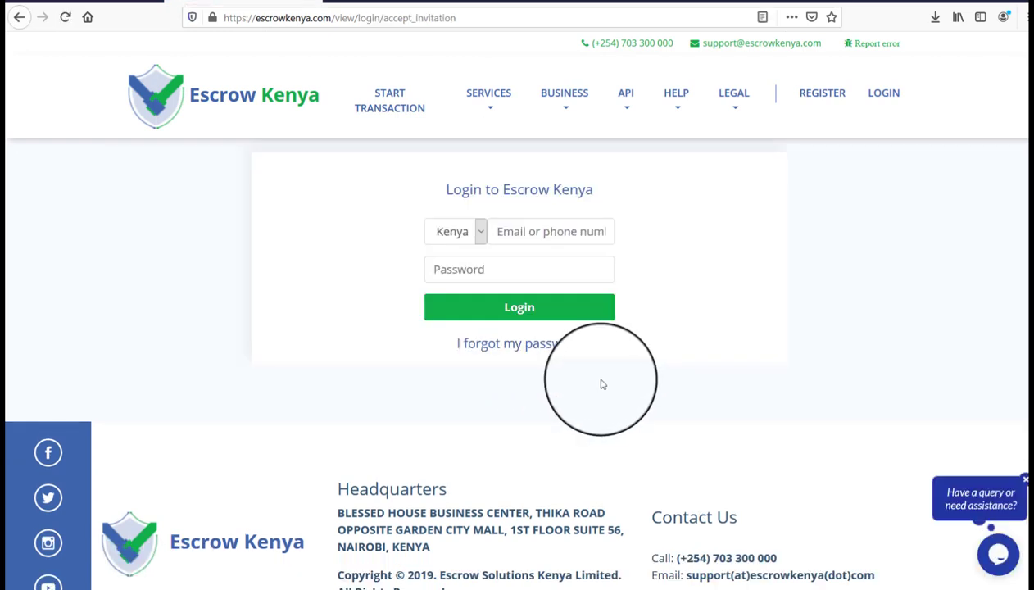
click(529, 237)
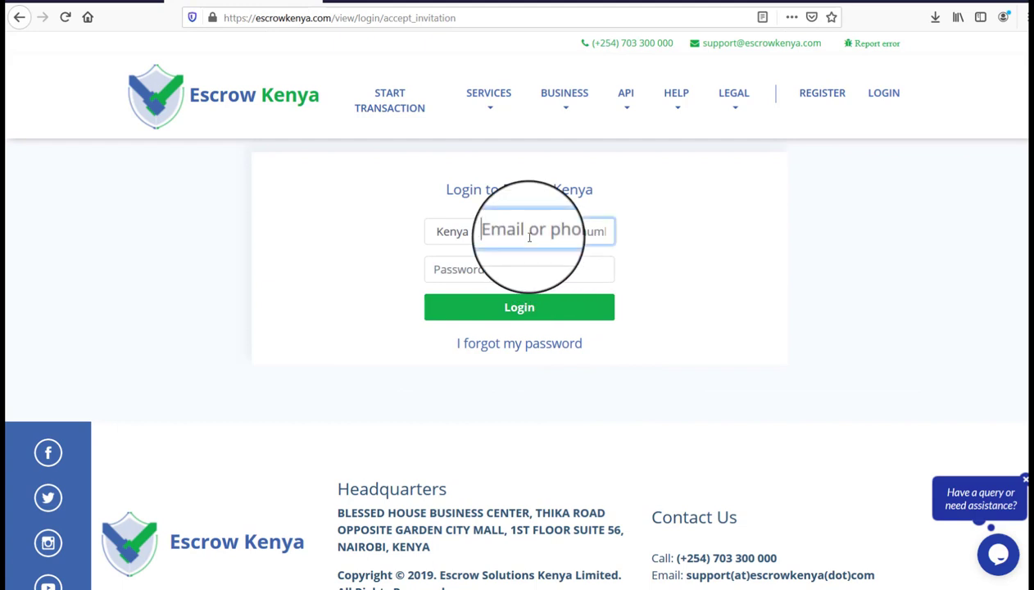
text(7)
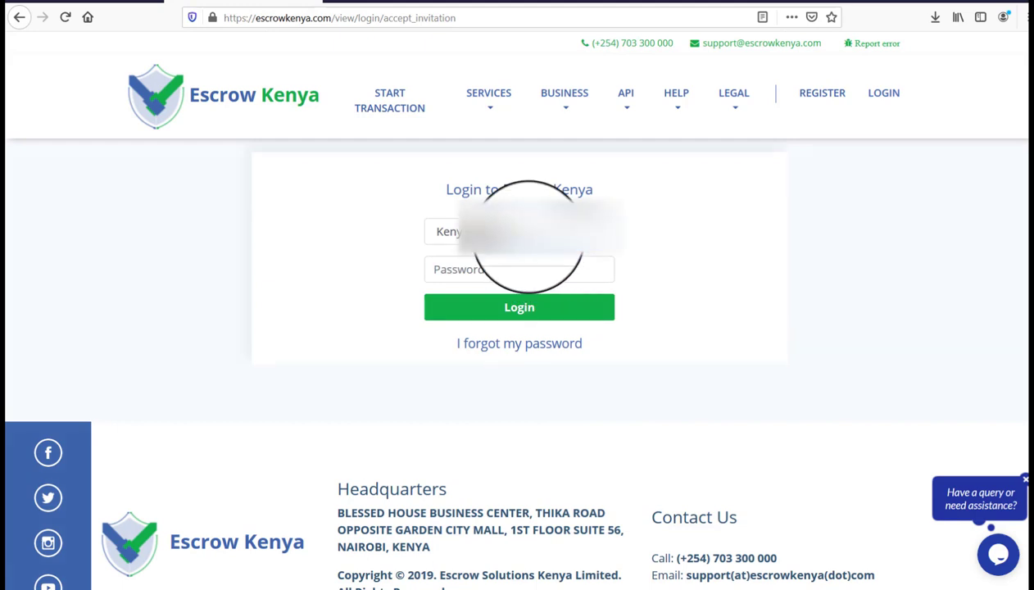
key(Tab)
key(ctrl+v)
key(Return)
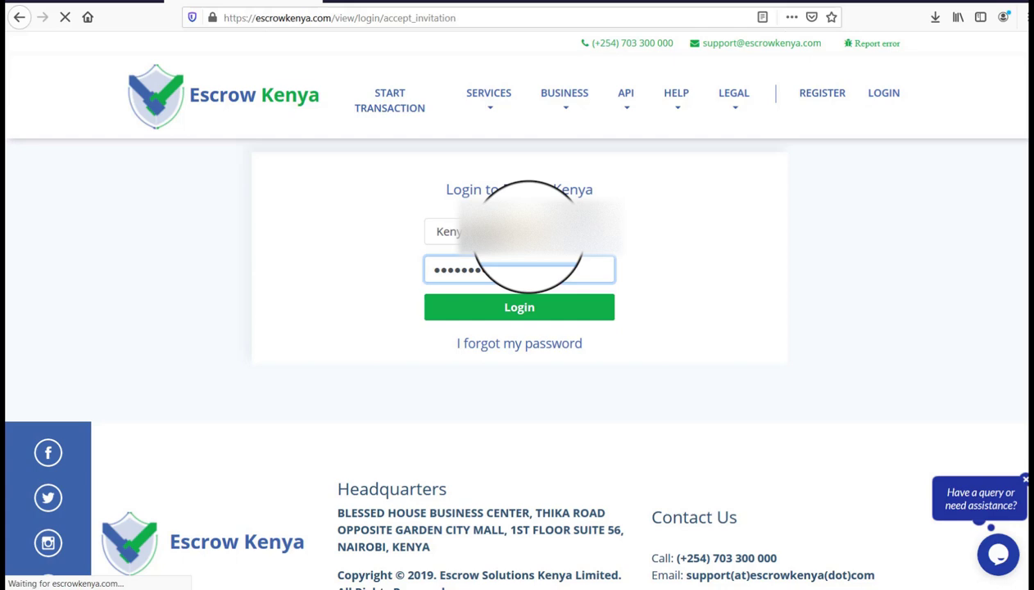
Review the details of the Phone order as the buyer and accept the transaction
scroll(185, 292, down, 2)
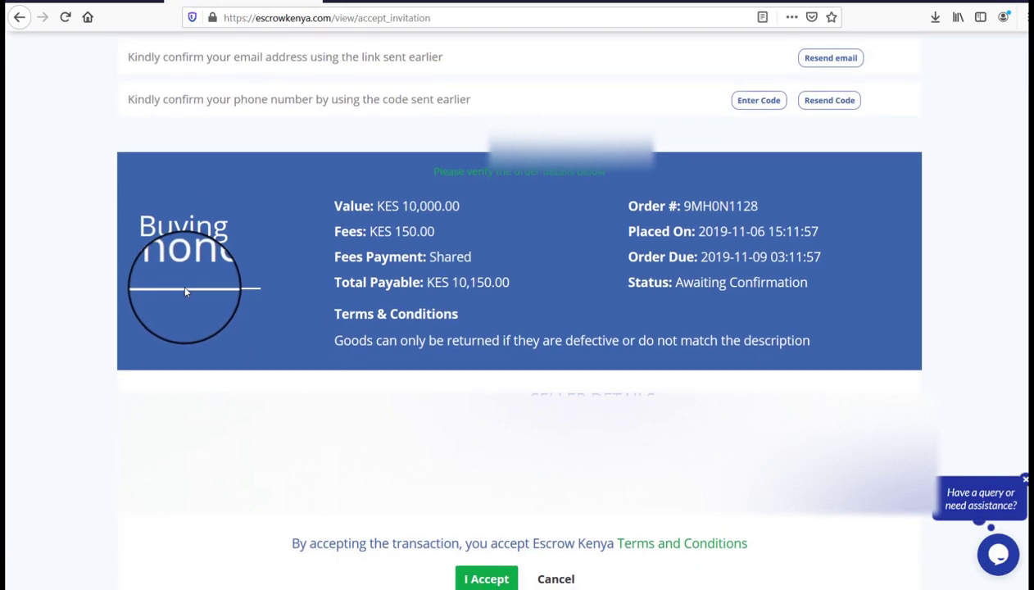
scroll(185, 291, down, 2)
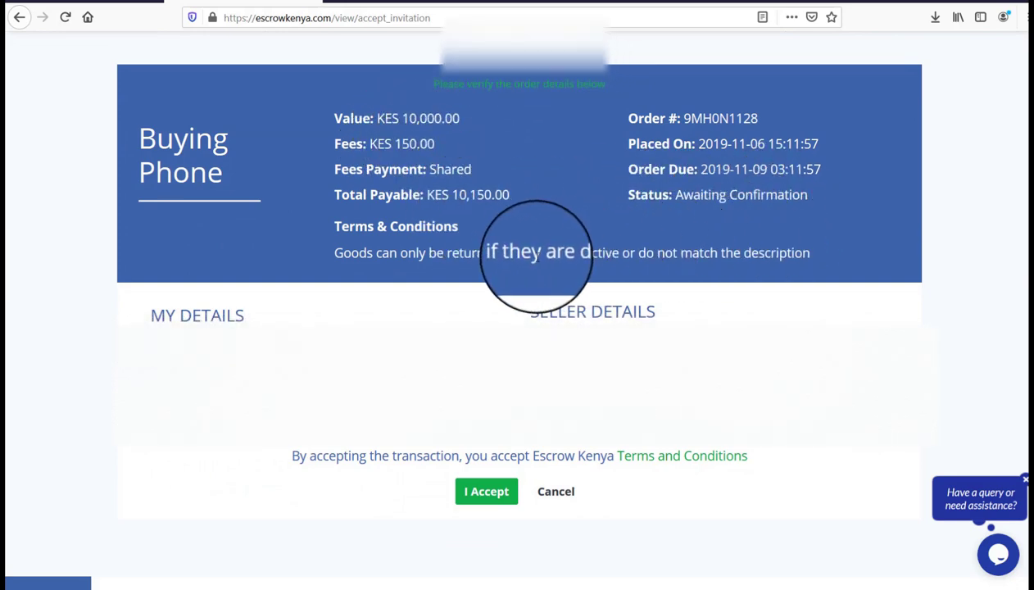
click(480, 501)
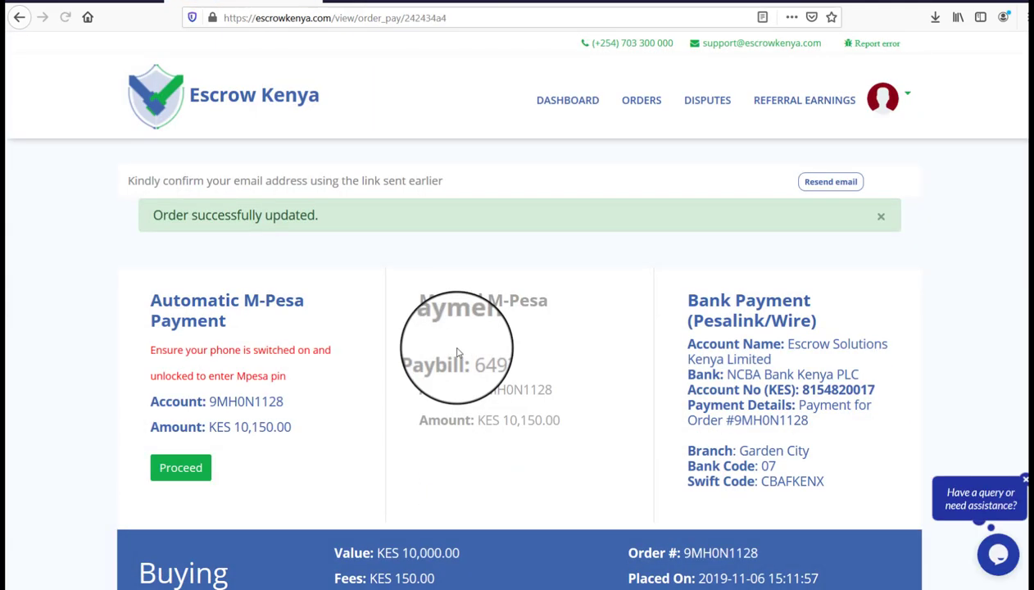
Review the payment options for the Phone order, open the automatic M-Pesa number confirmation, and close it without submitting
scroll(102, 303, down, 3)
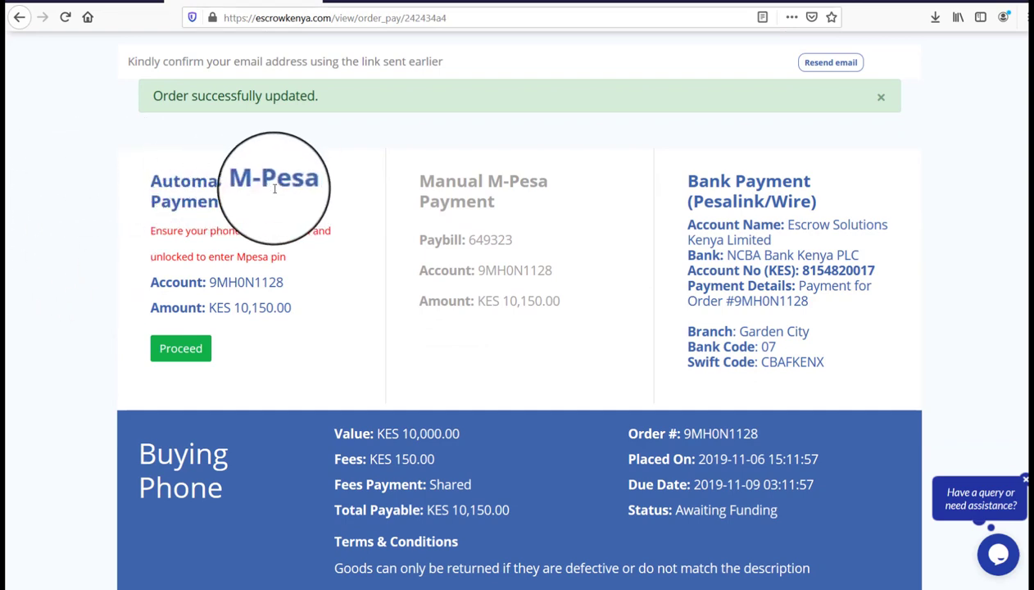
scroll(876, 262, down, 2)
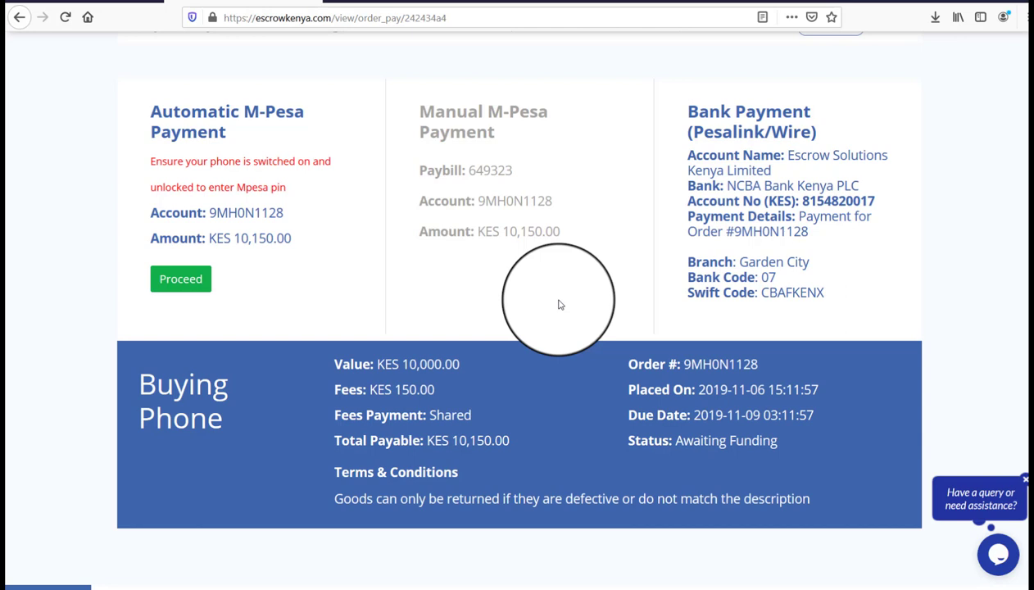
click(168, 281)
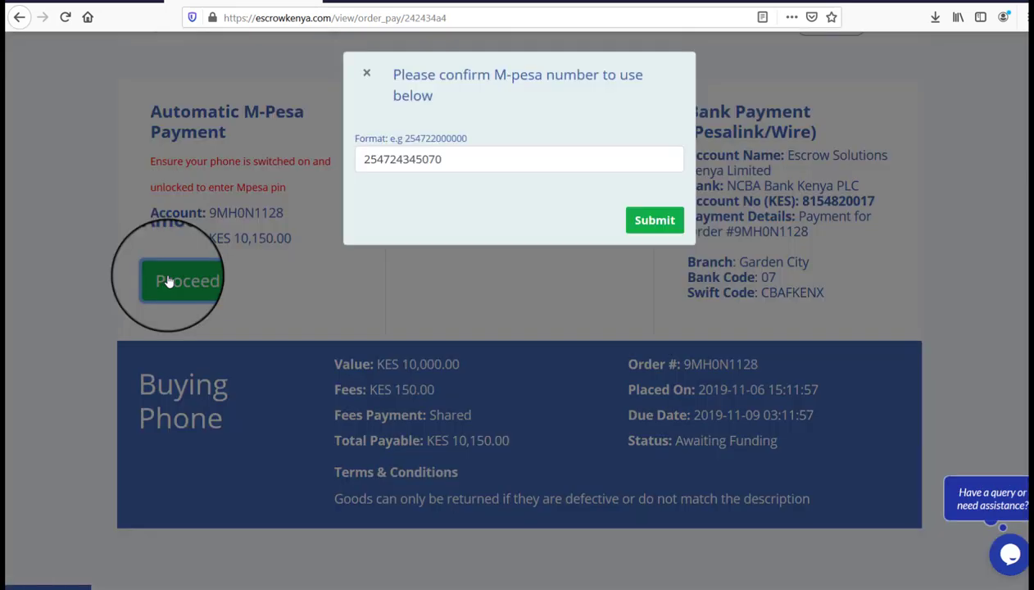
click(480, 166)
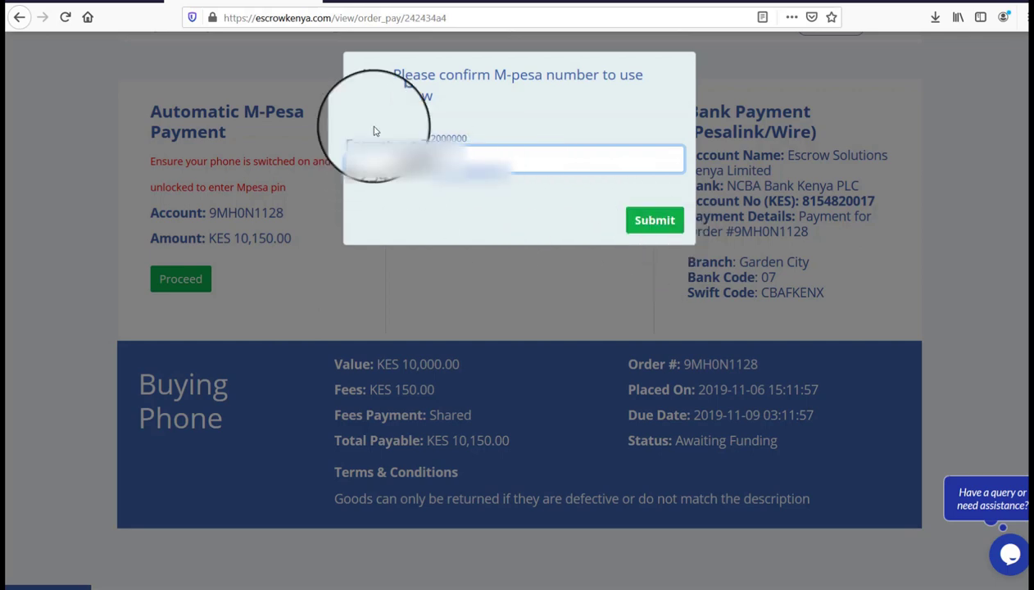
click(367, 74)
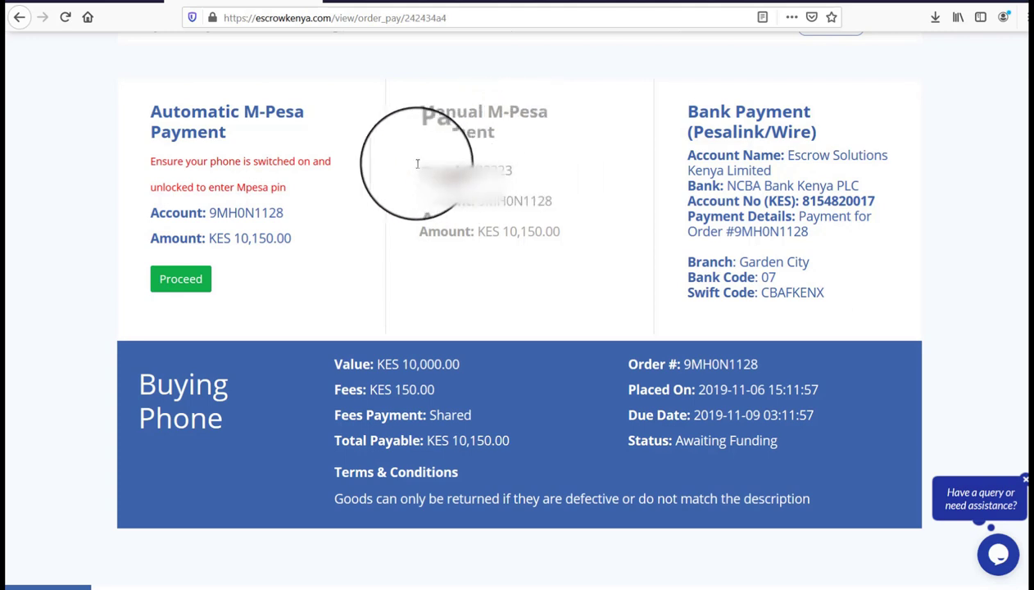
Highlight the manual M-Pesa payment details and the bank transfer's payment reference to examine them
drag(409, 167, 584, 295)
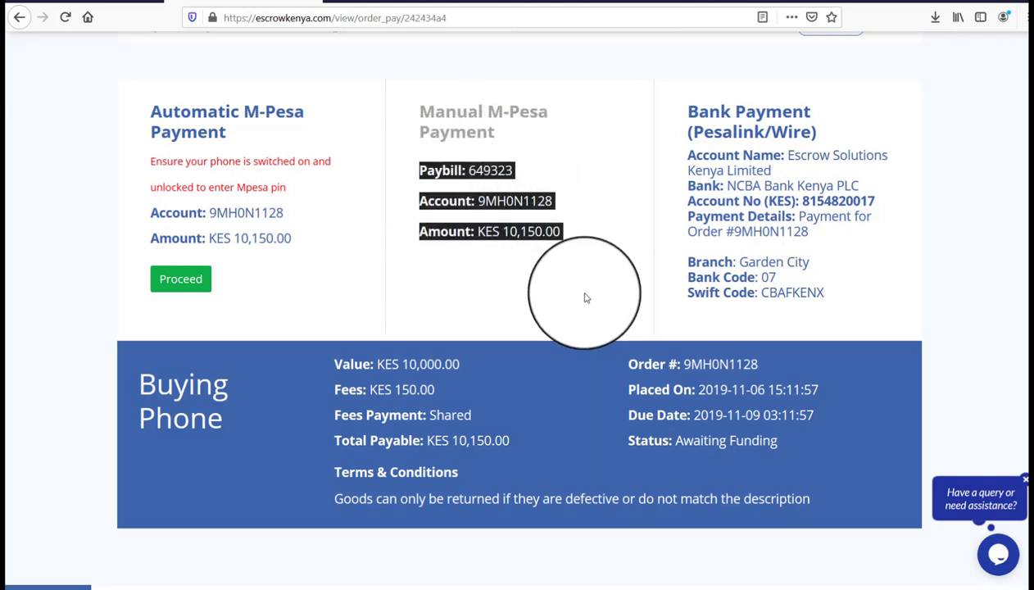
click(590, 244)
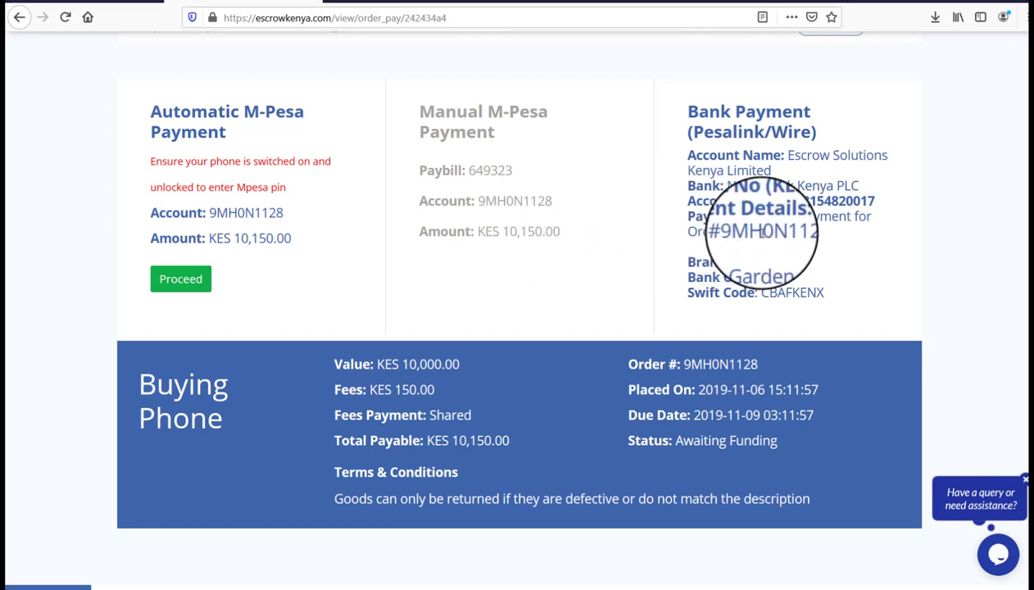
drag(818, 216, 816, 241)
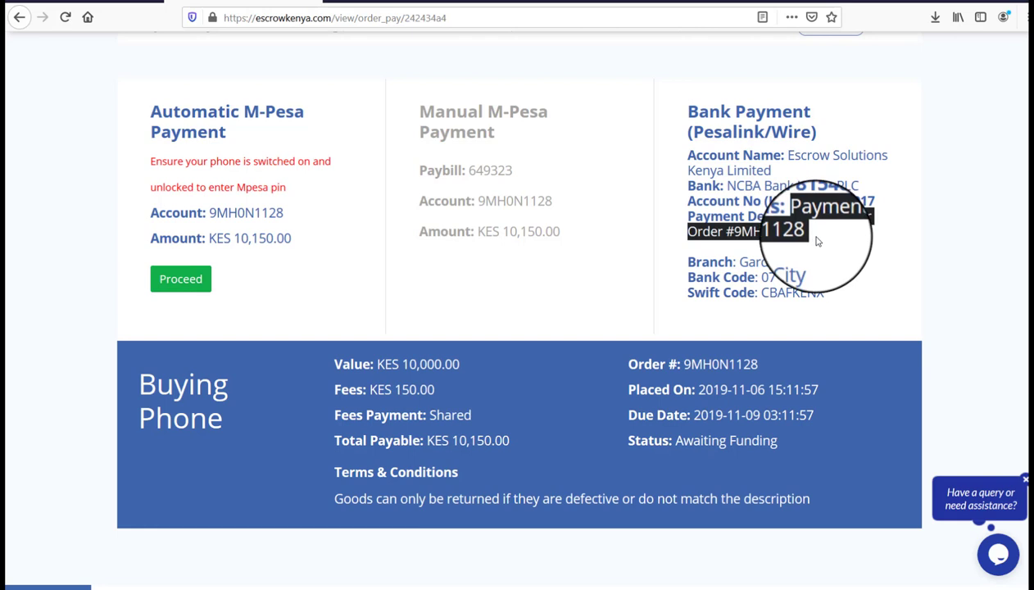
click(823, 242)
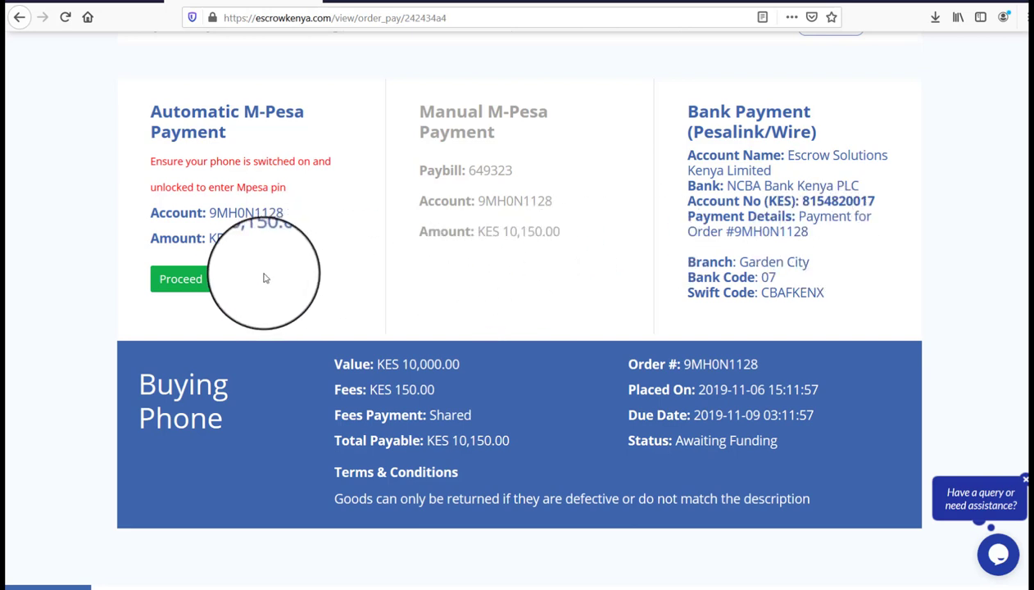
Pay for the Phone order by automatic M-Pesa, submitting the prefilled phone number and acknowledging the payment request
click(195, 281)
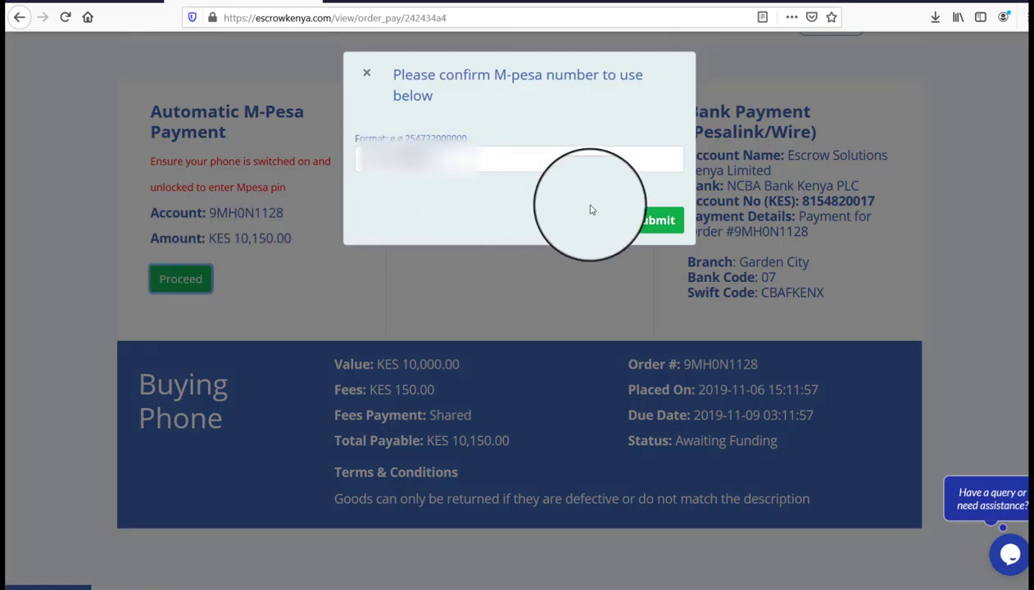
click(643, 221)
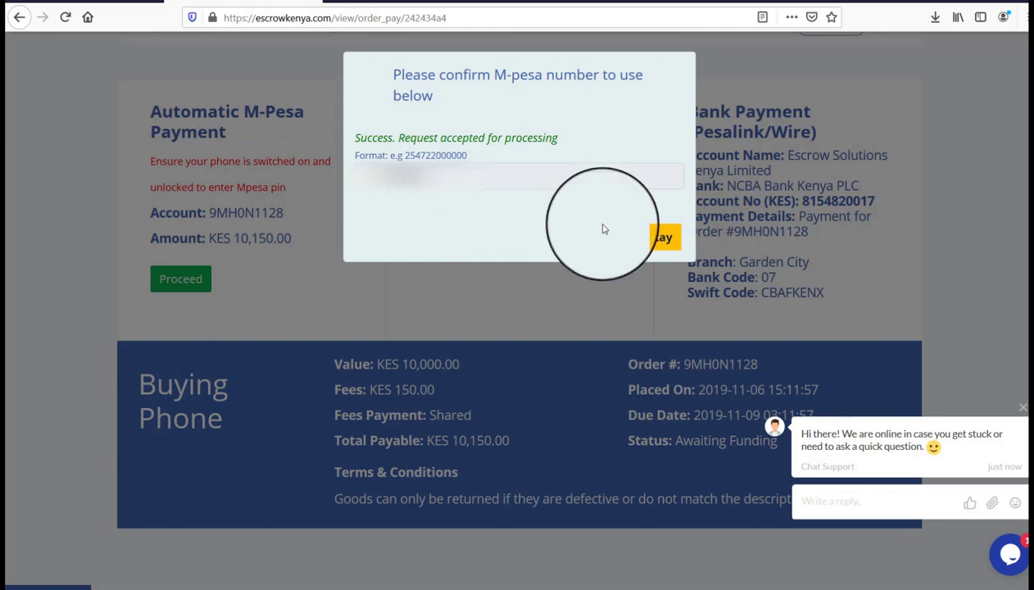
click(653, 234)
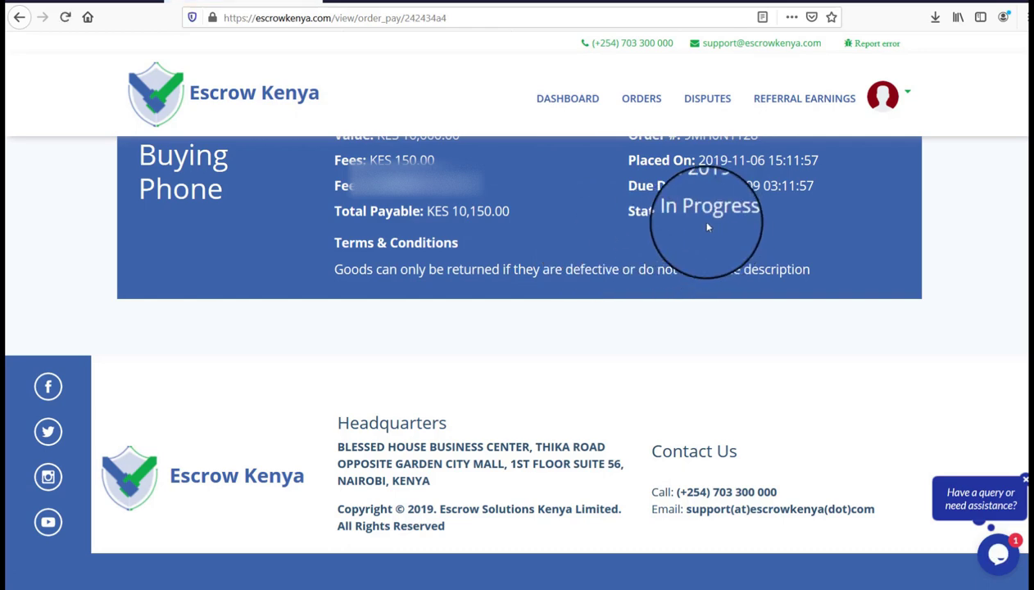
scroll(777, 392, up, 1)
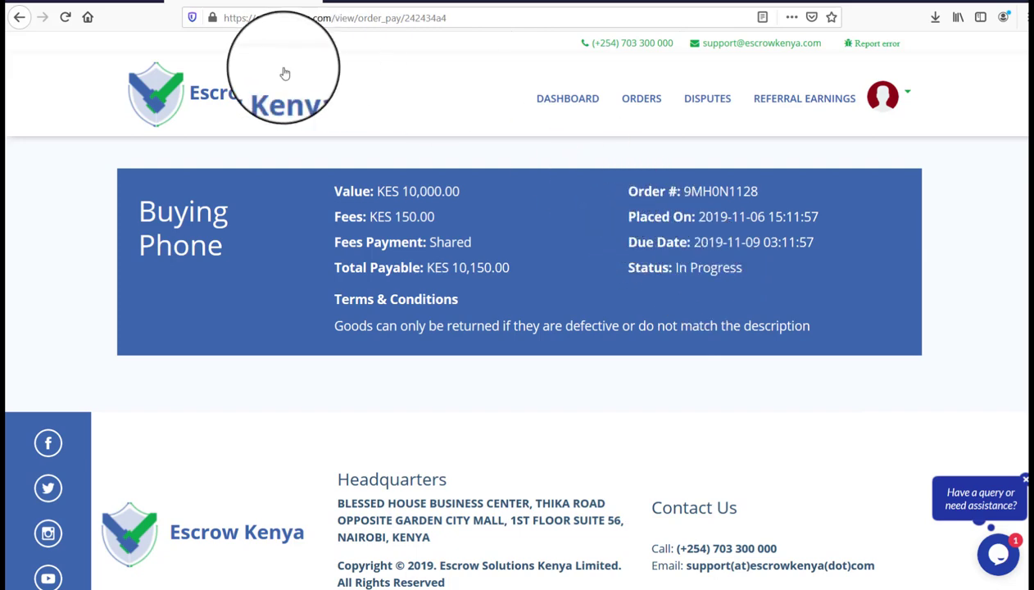
Switch to Gmail and read Escrow Kenya's order funded and confirmed email in the seller's inbox
click(82, 3)
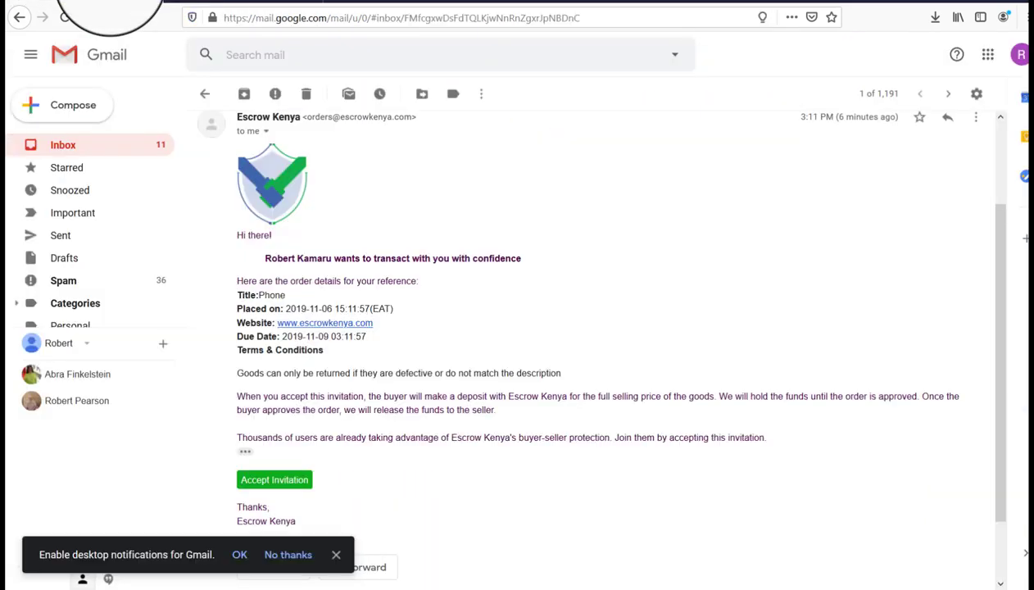
click(98, 156)
click(492, 162)
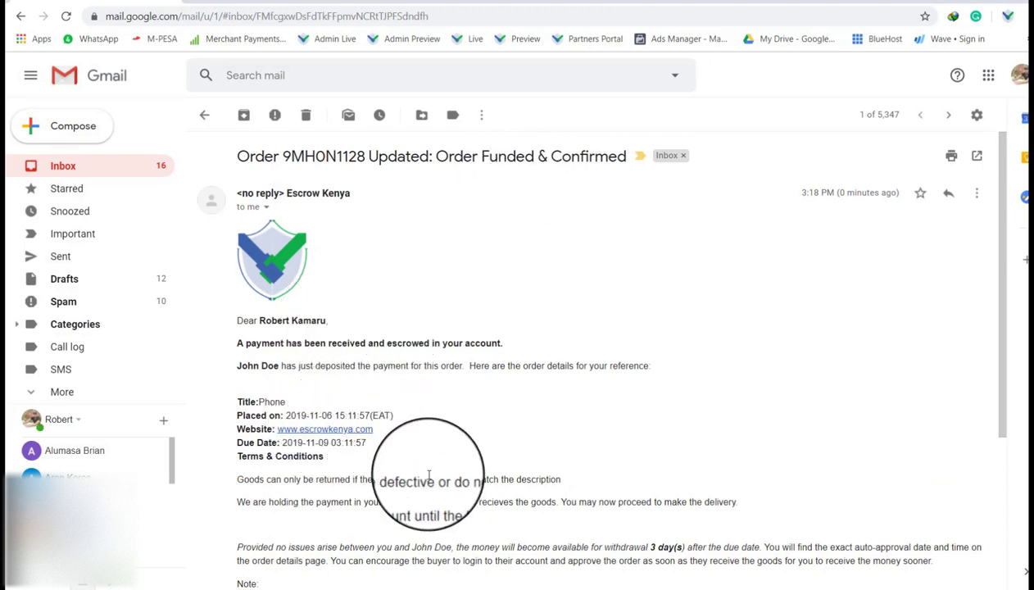
scroll(428, 475, down, 2)
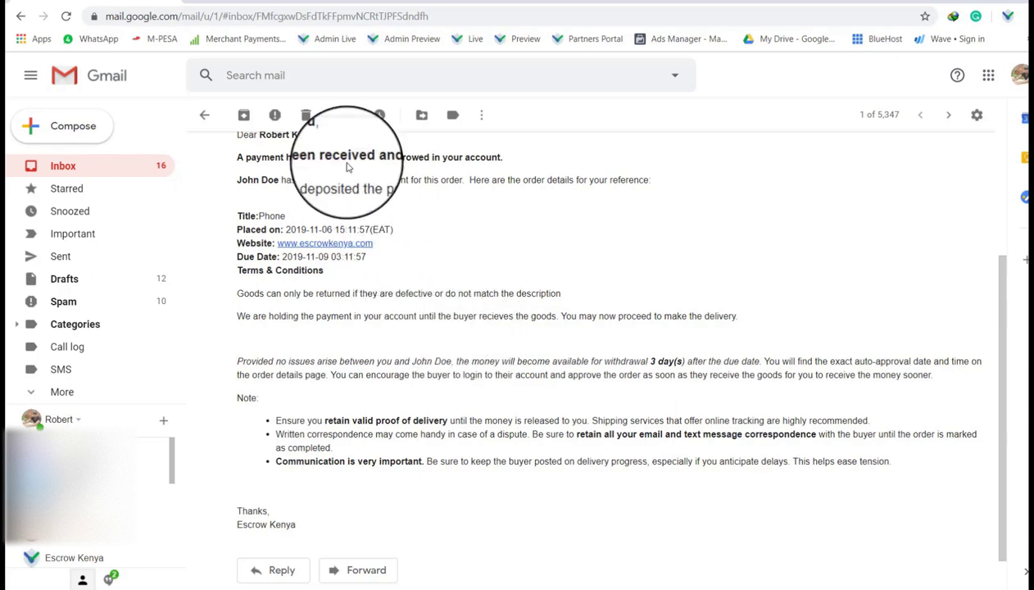
Switch back to Escrow Kenya and open the dashboards of both the buyer's and the seller's accounts
key(alt+Tab)
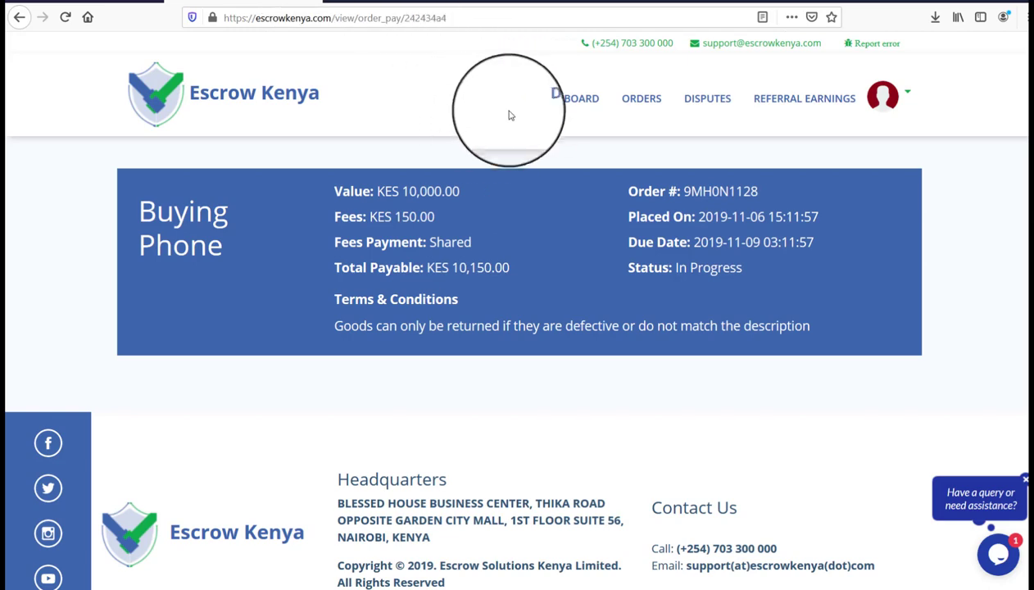
click(564, 100)
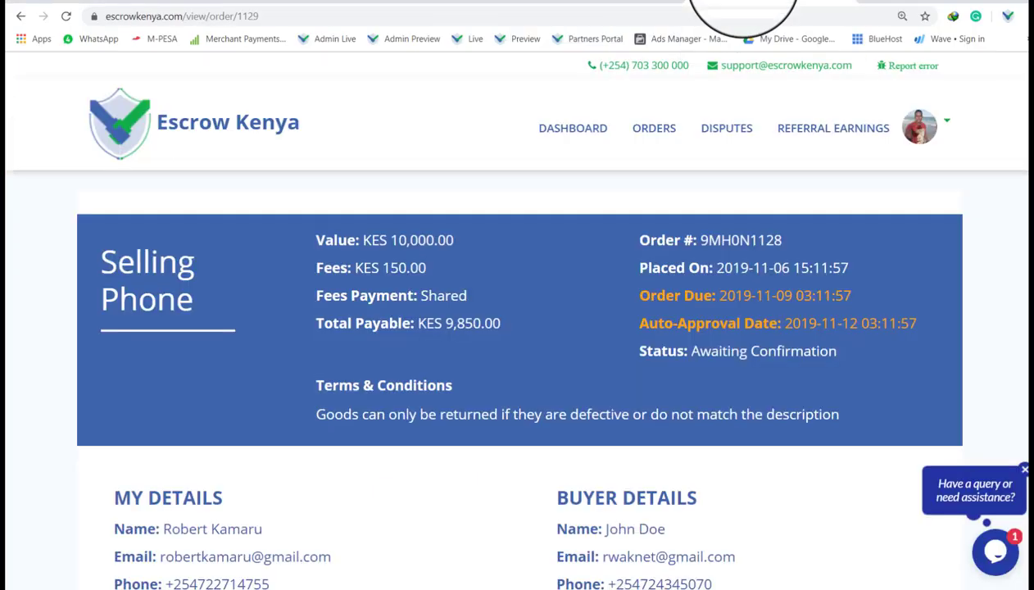
click(554, 119)
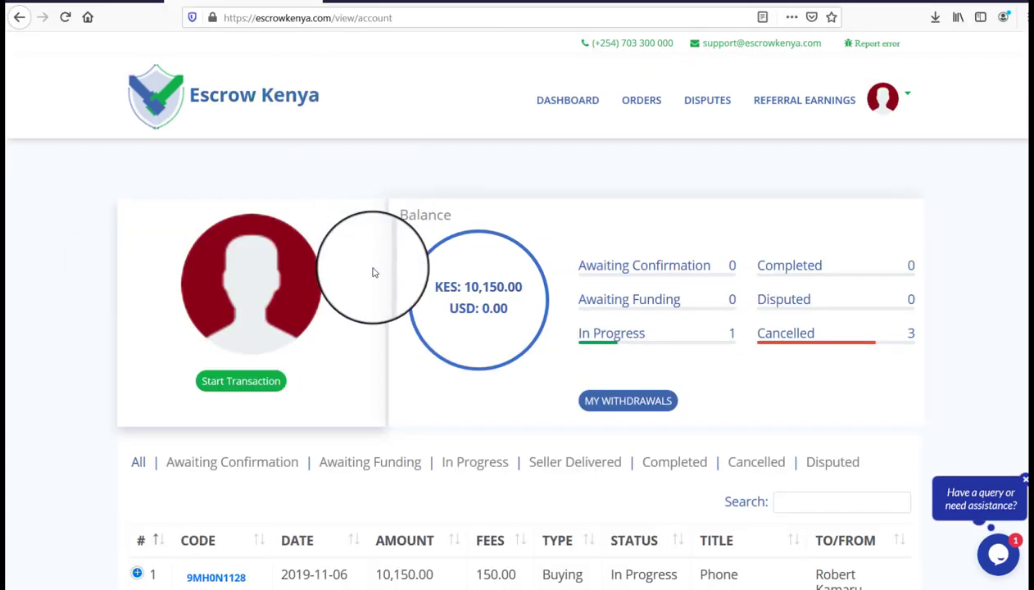
Open the Phone order from the buyer's transaction list, start approving it, and decline the status change
click(236, 579)
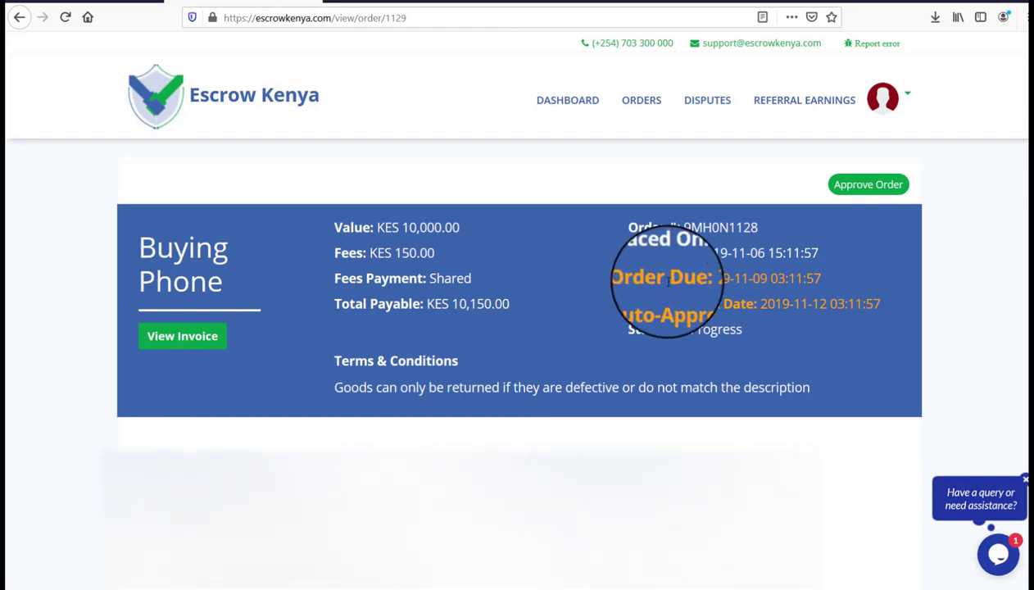
click(837, 192)
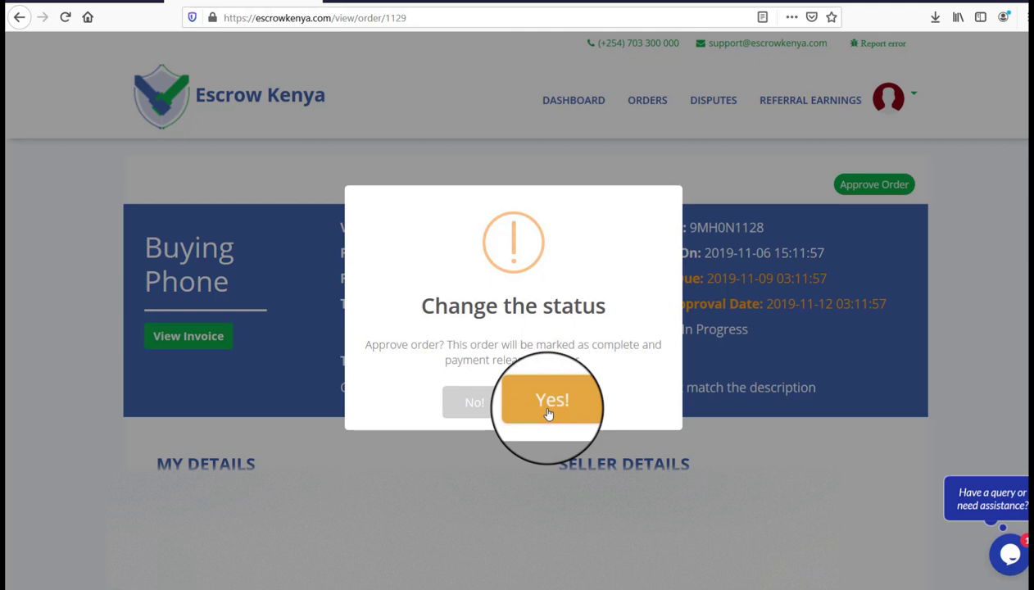
click(481, 409)
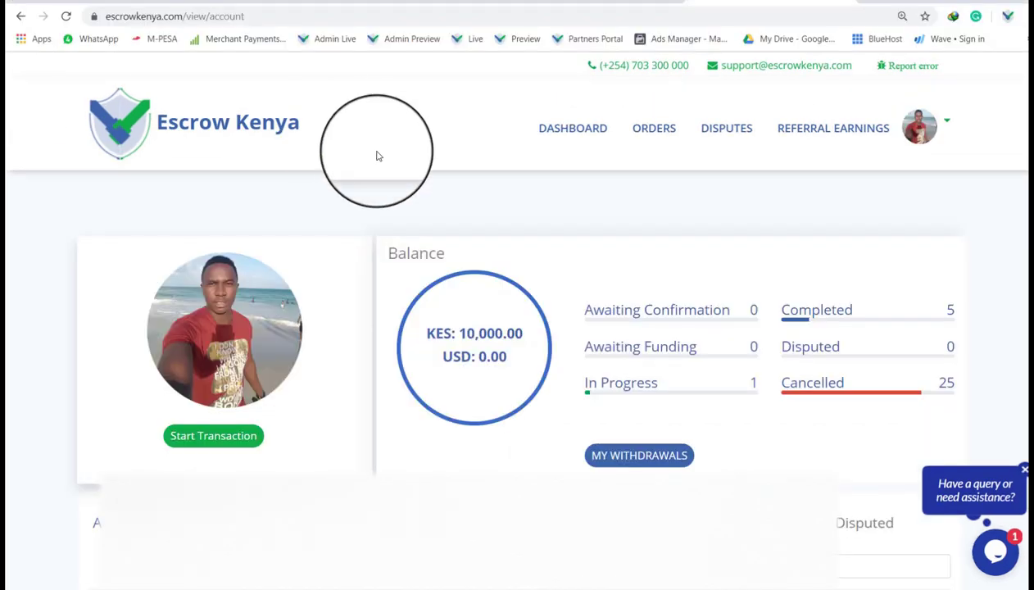
Open the Phone order from the transaction list on the seller's dashboard
scroll(399, 282, down, 2)
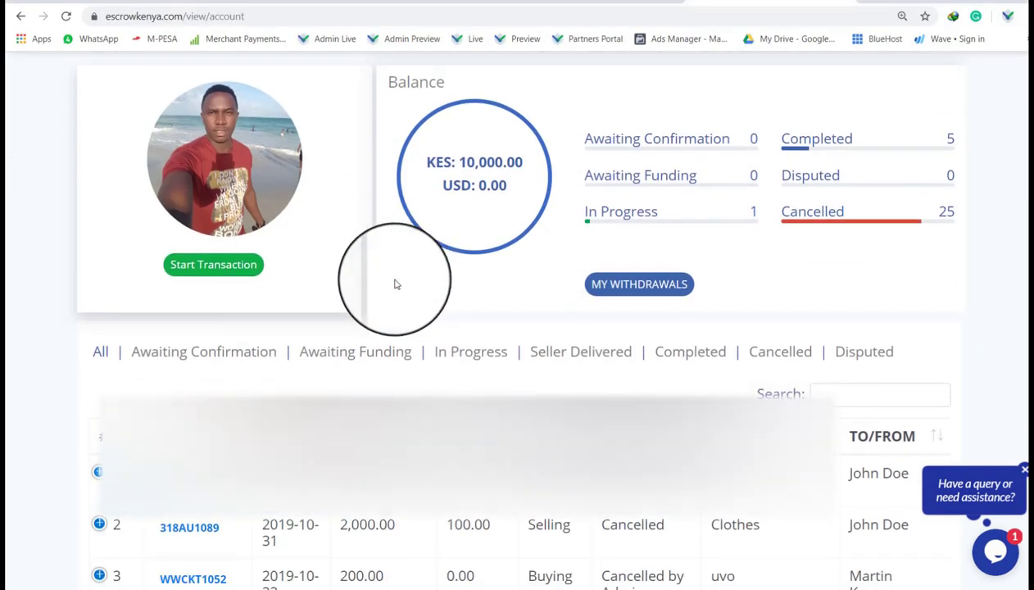
click(205, 471)
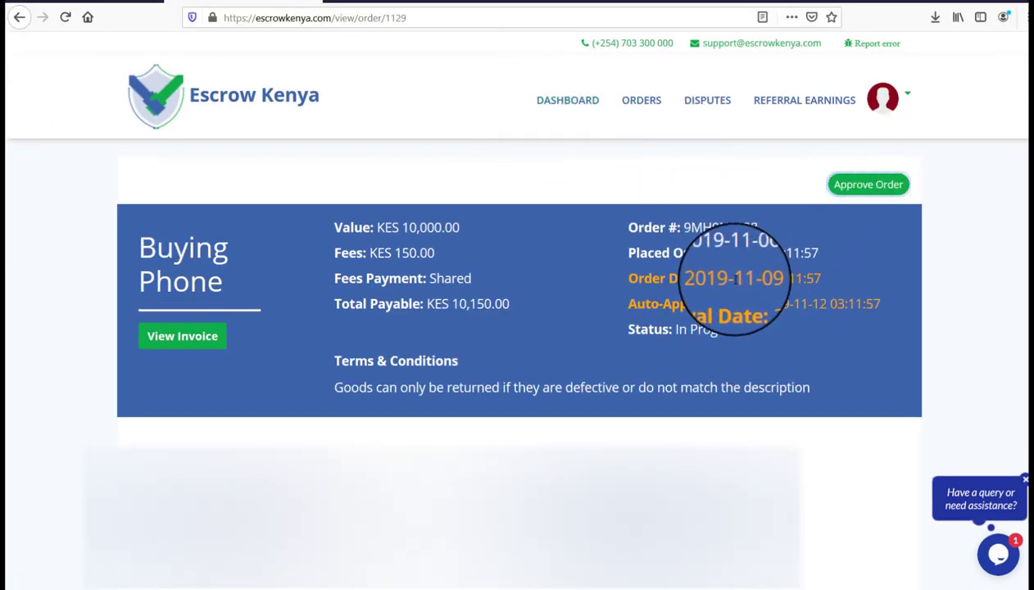
Highlight the order due date on the buyer's order page, and return to the seller's dashboard
drag(700, 279, 836, 282)
click(768, 194)
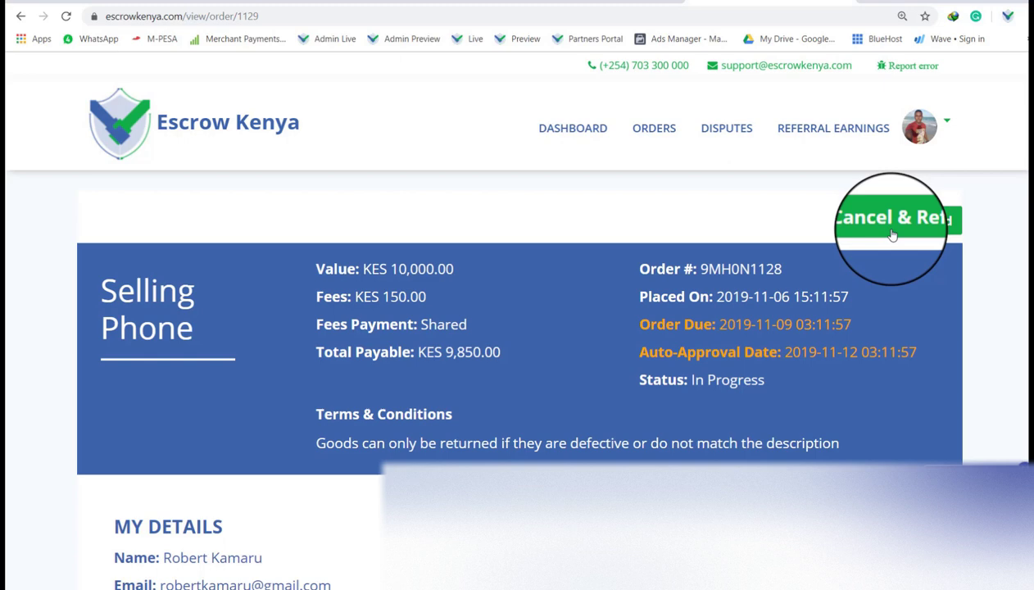
click(558, 129)
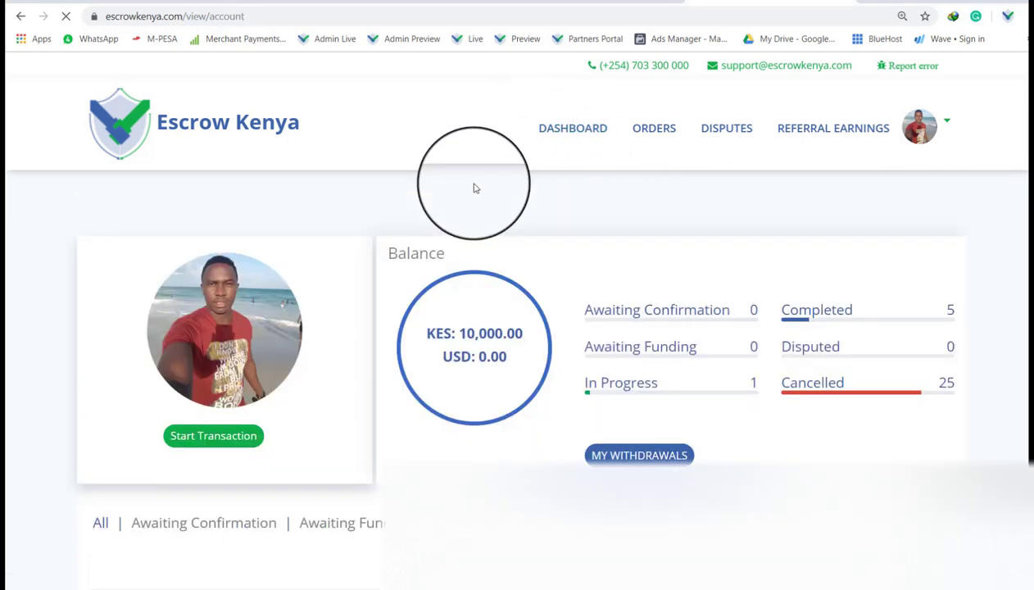